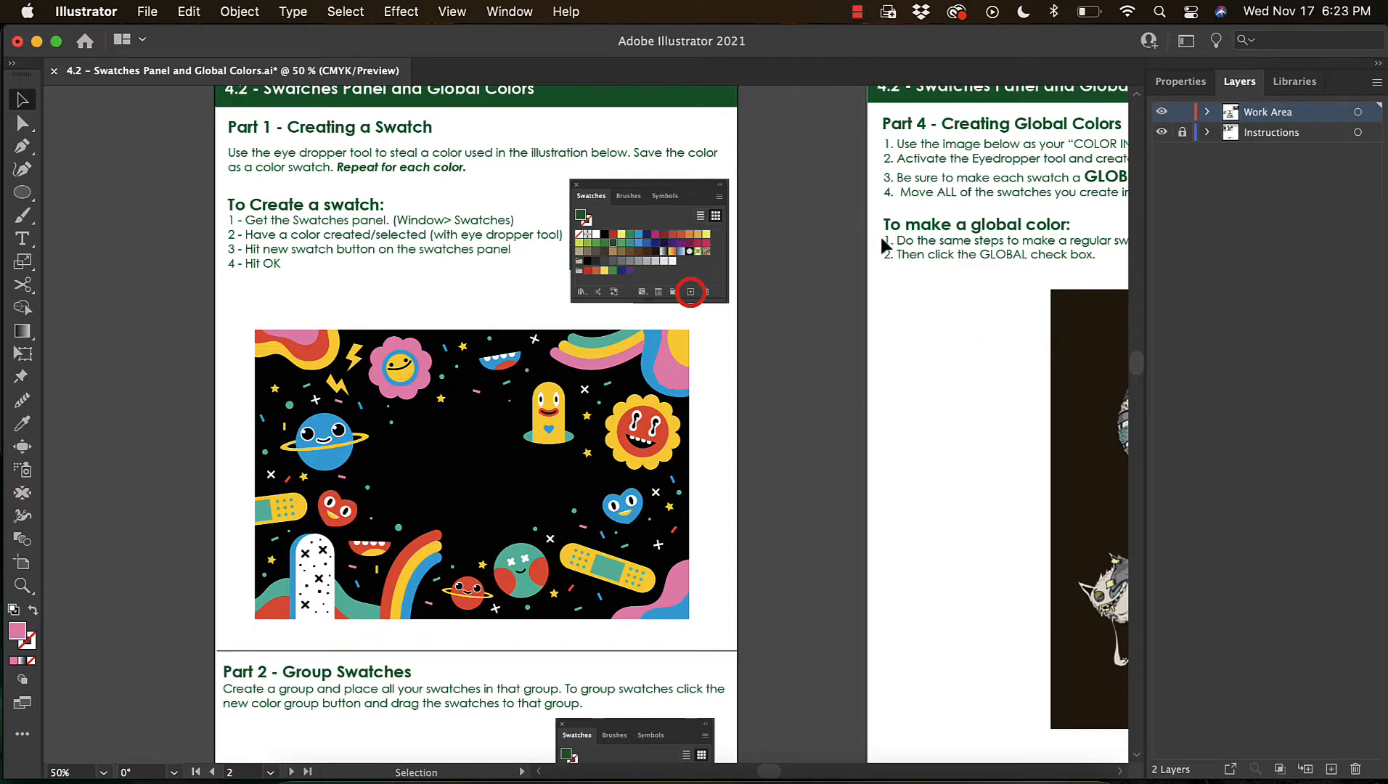
# - Show the Swatches panel and place it beside the Part 1 illustration
pyautogui.click(508, 12)
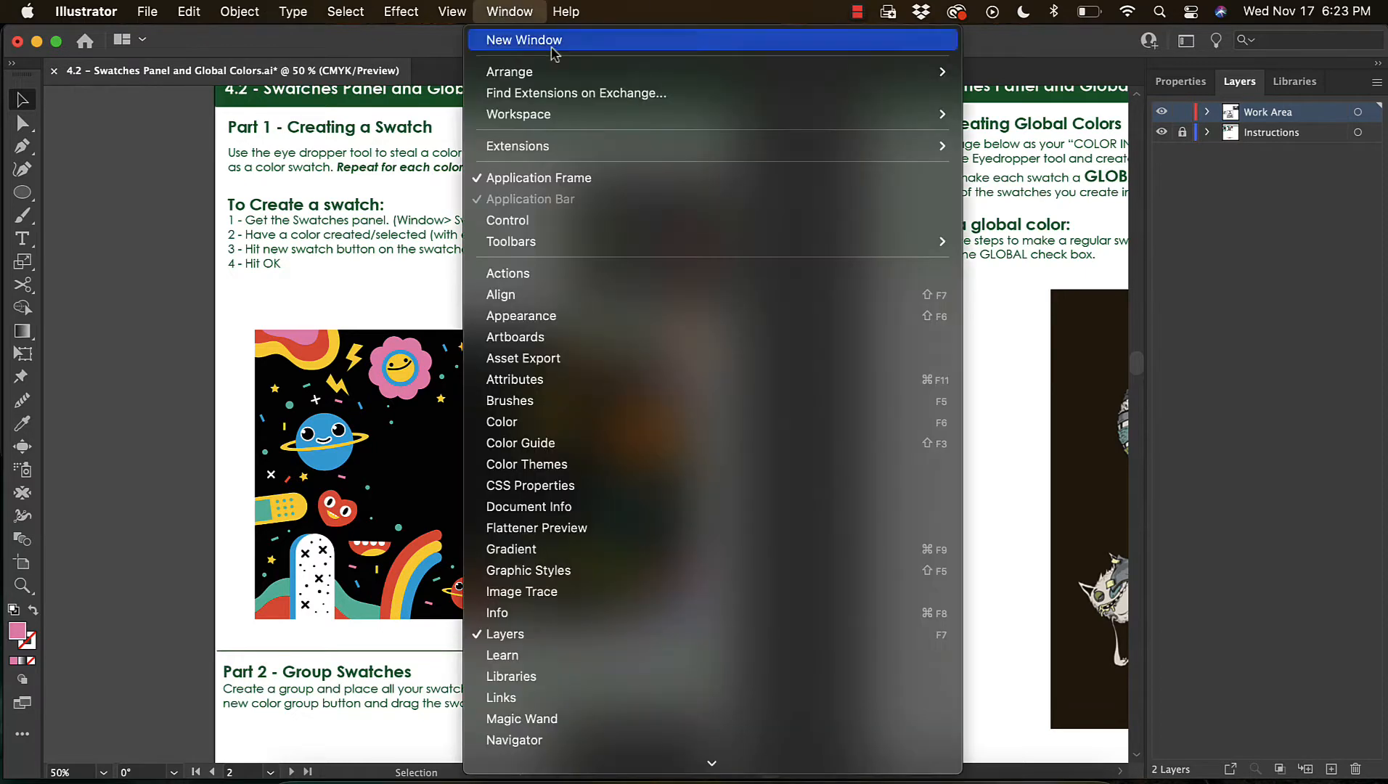
pyautogui.scroll(-5, 650, 653)
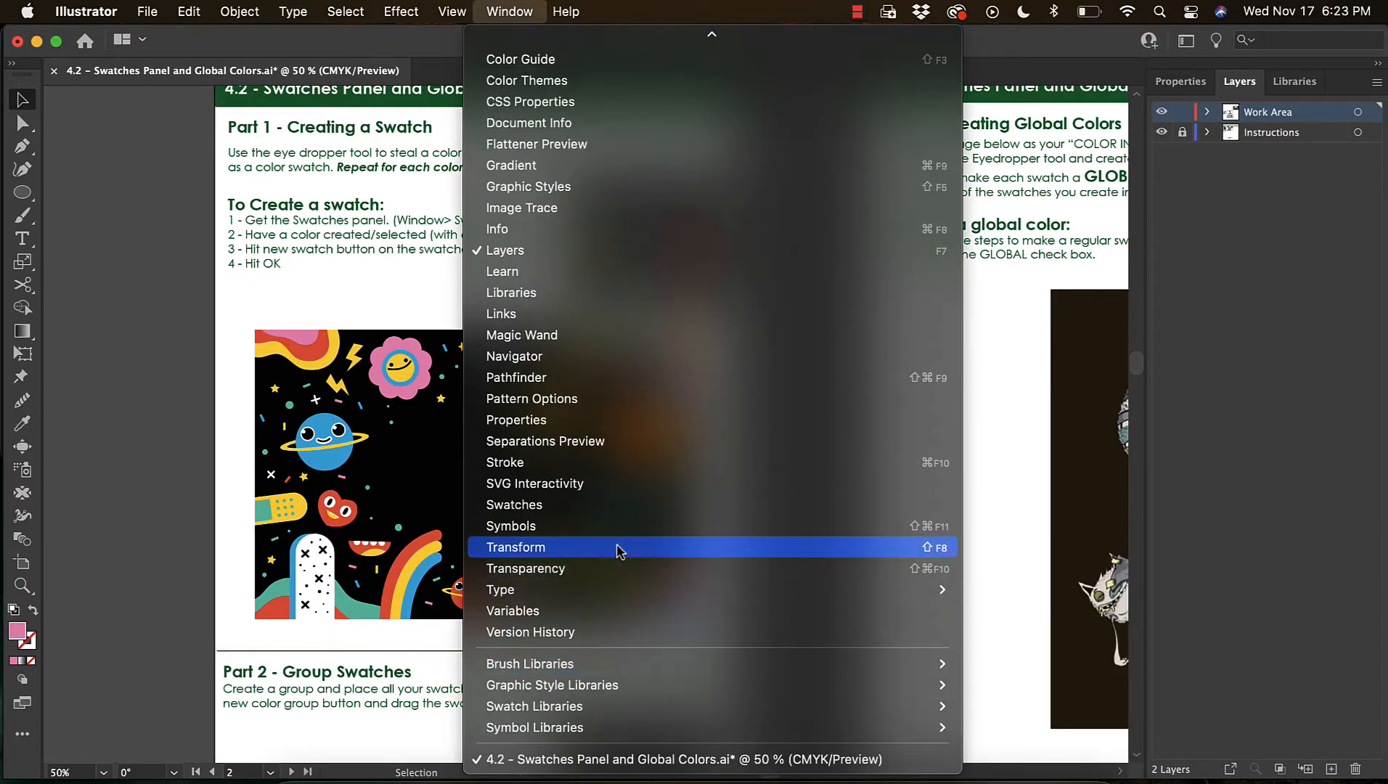
pyautogui.click(620, 504)
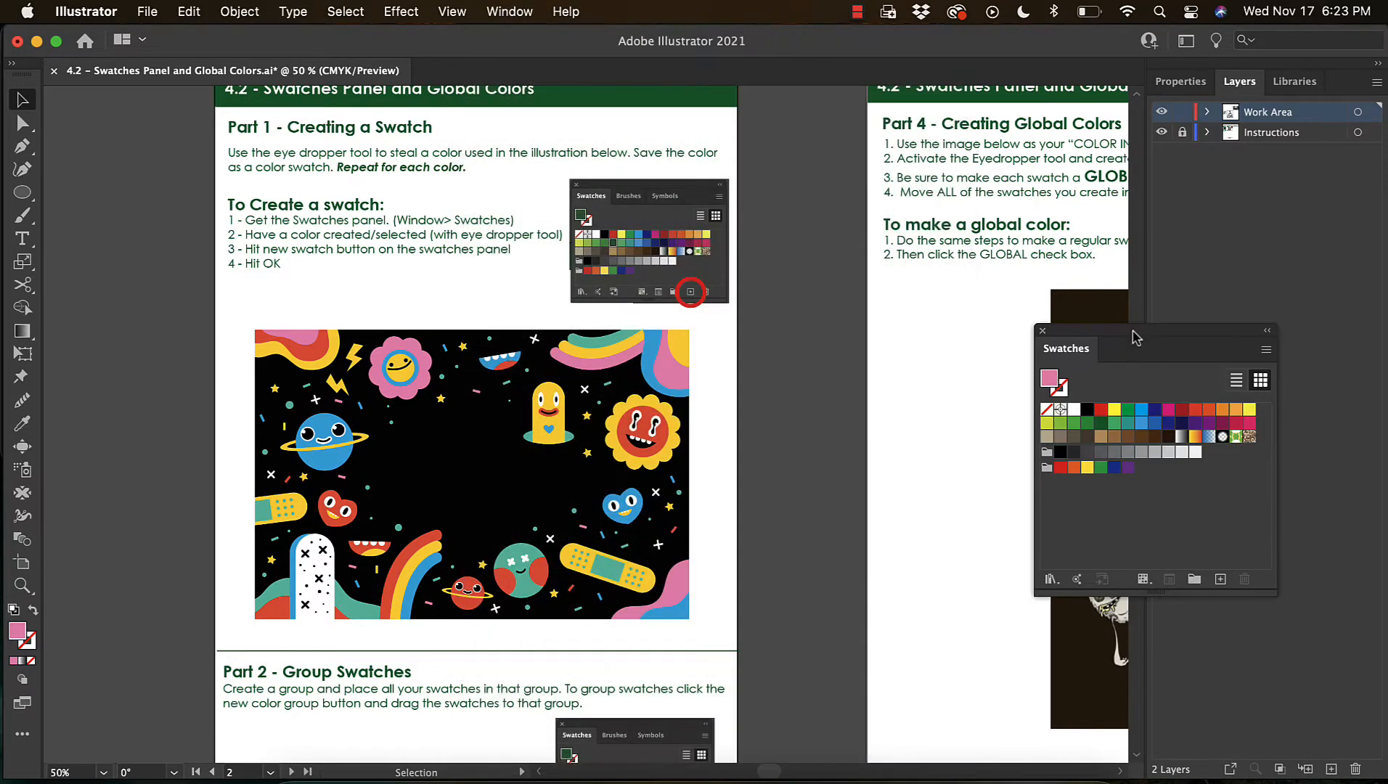
pyautogui.moveTo(1134, 335); pyautogui.dragTo(986, 310)
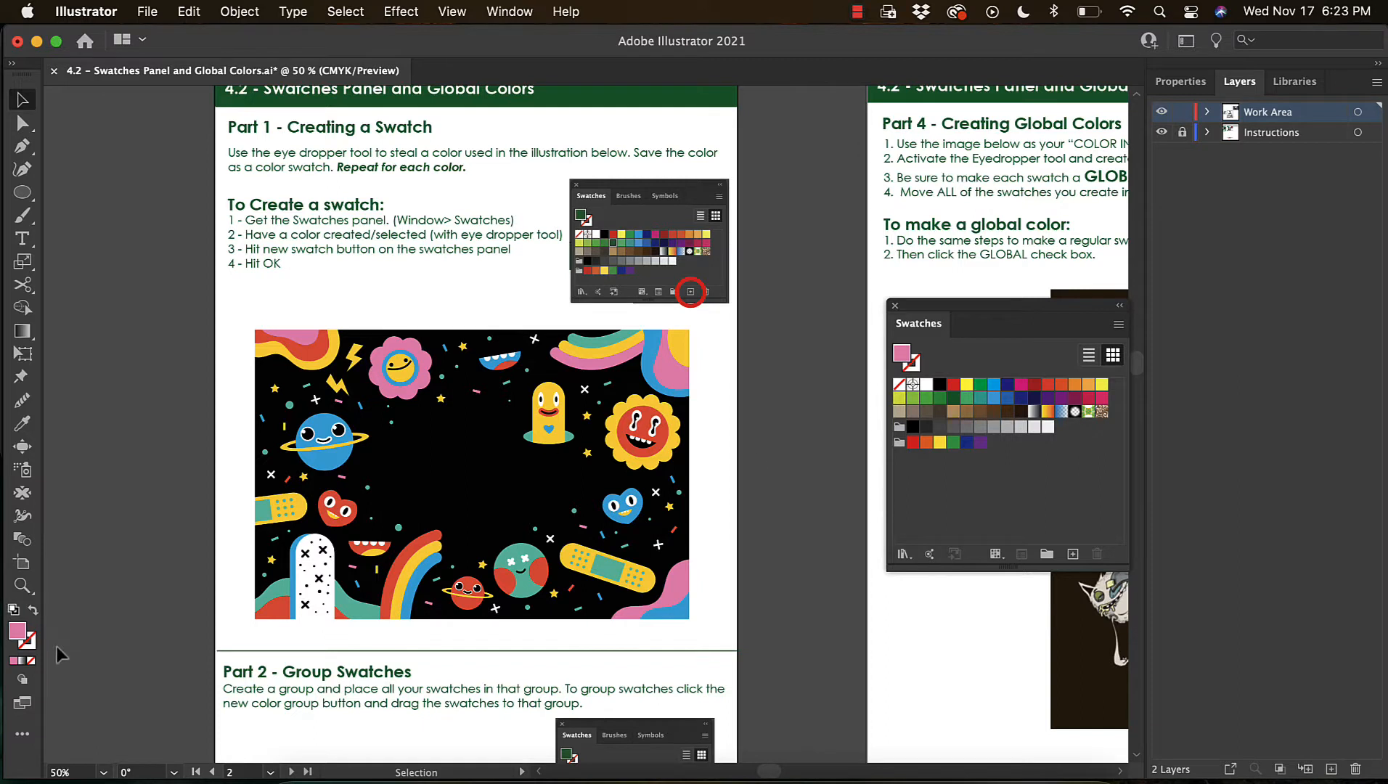
# - Reset the fill and stroke to default, sample the flower's pink with the Eyedropper, and save it as a non-global process color swatch
pyautogui.click(14, 610)
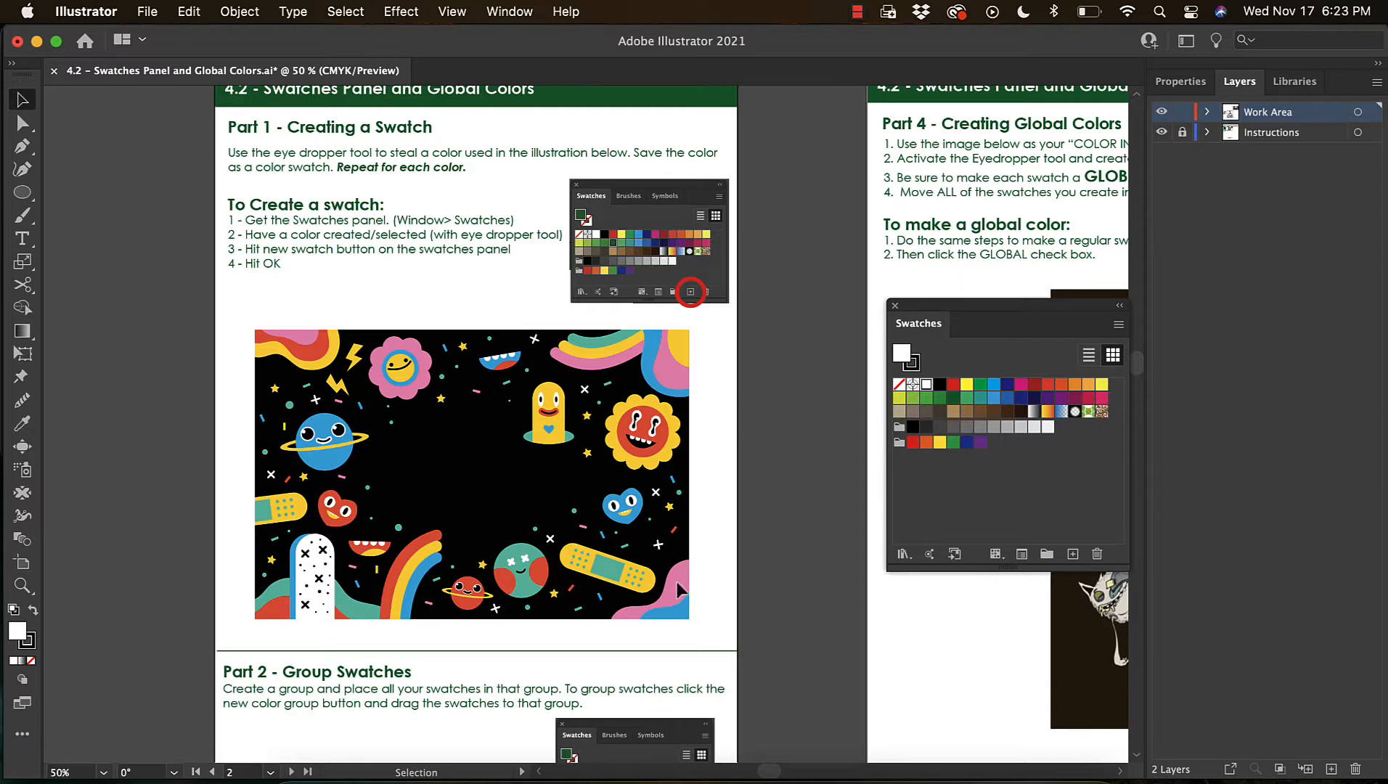
pyautogui.click(22, 423)
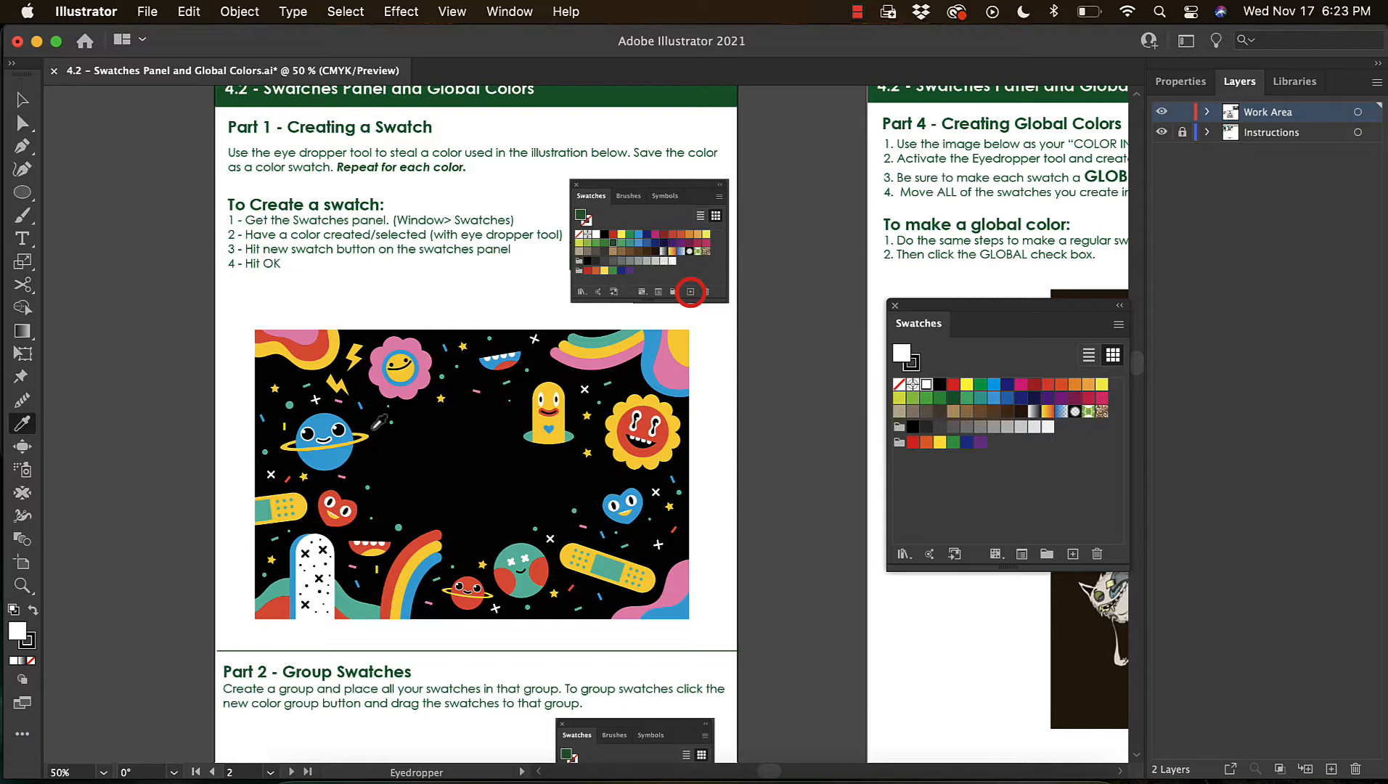
pyautogui.click(412, 343)
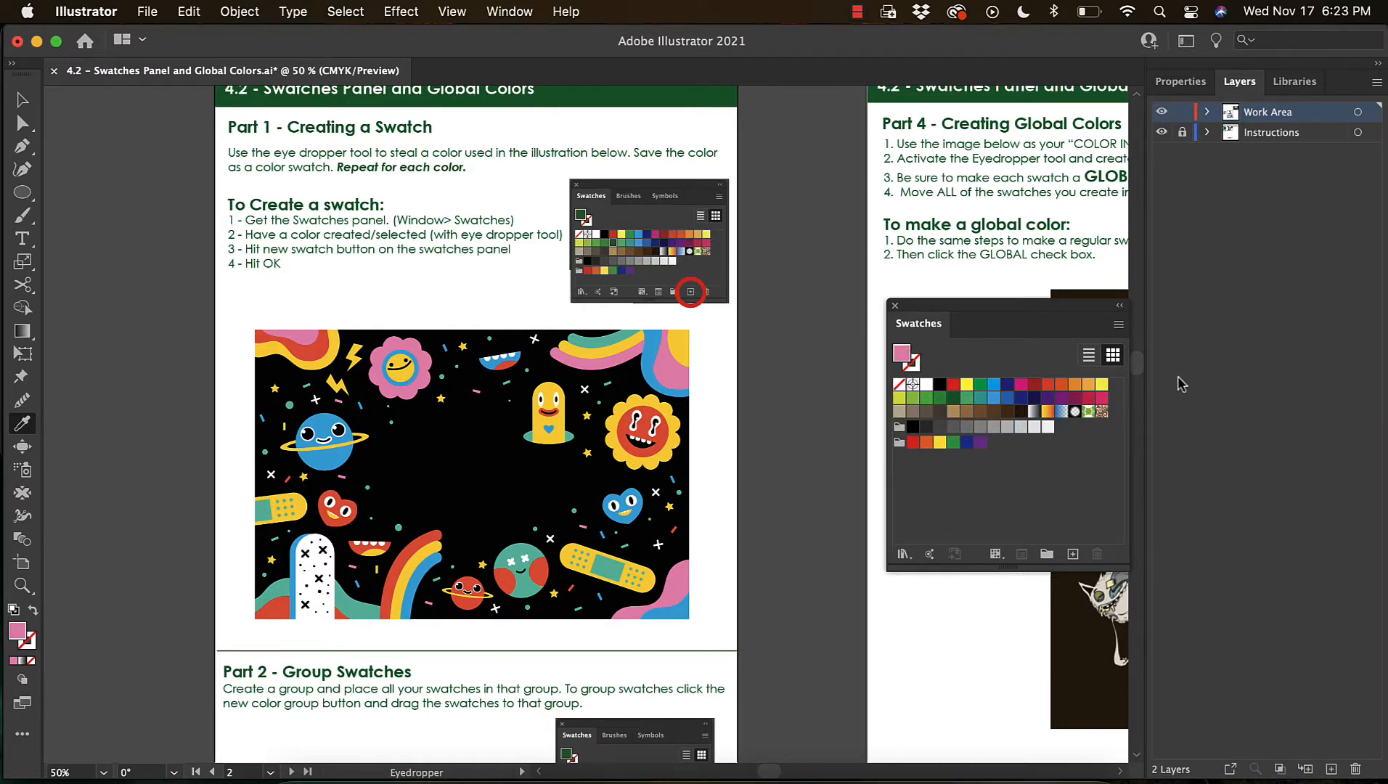
pyautogui.click(1073, 553)
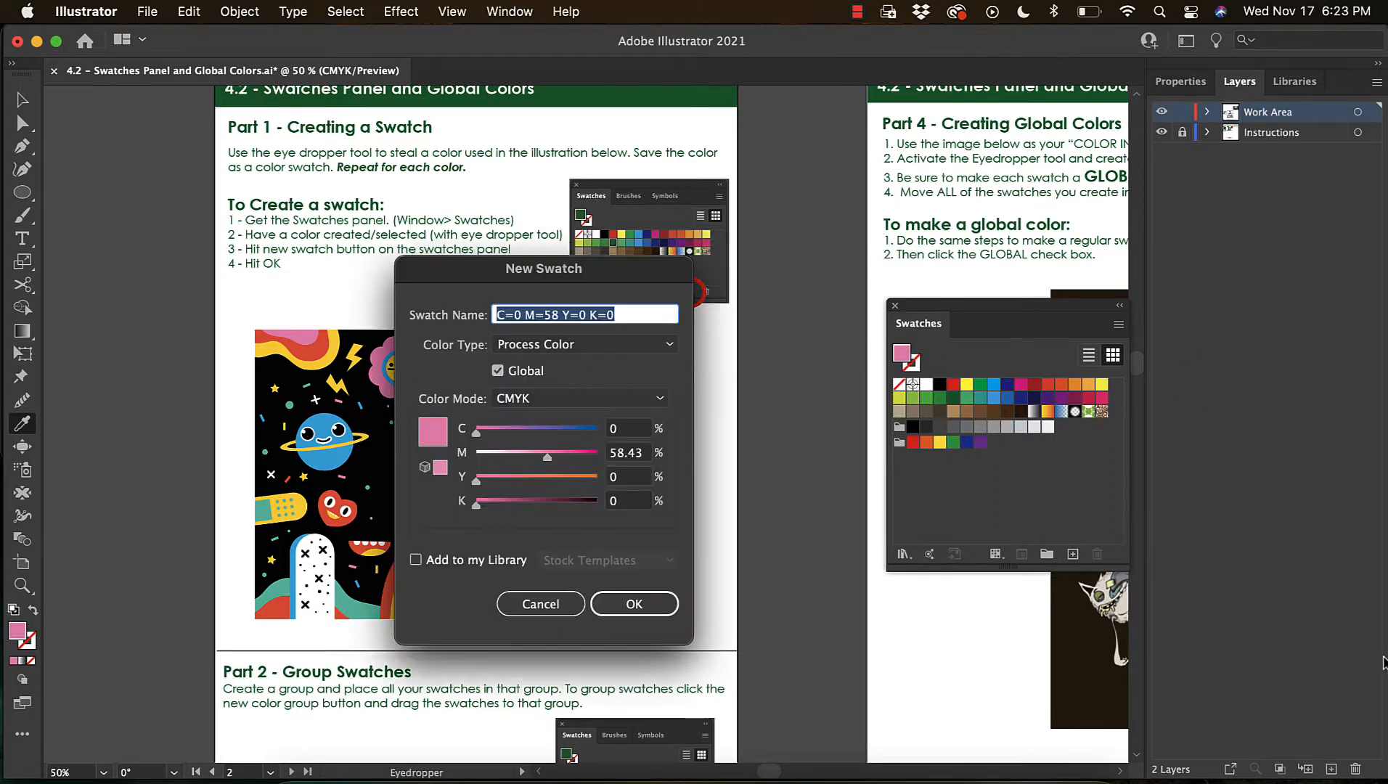
pyautogui.moveTo(578, 279); pyautogui.dragTo(918, 203)
pyautogui.click(922, 363)
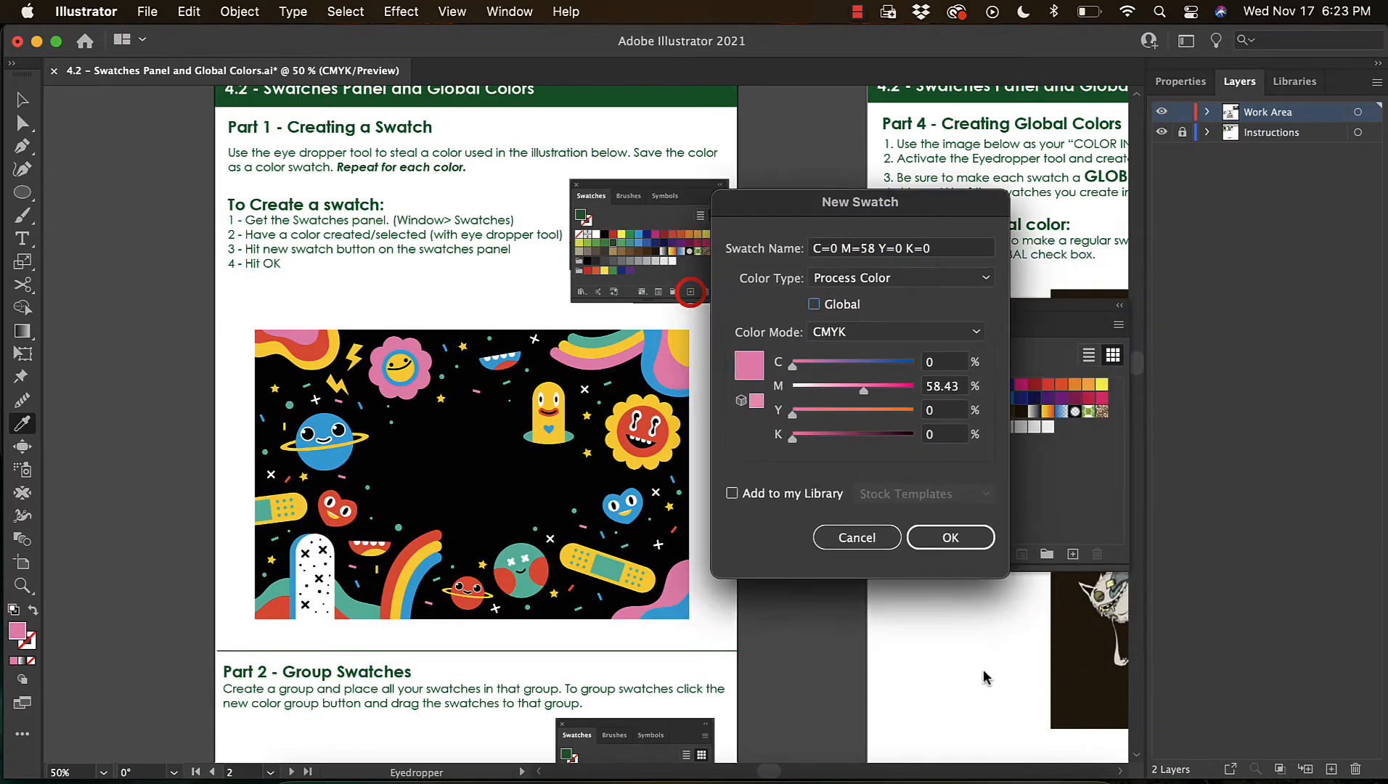
pyautogui.click(927, 545)
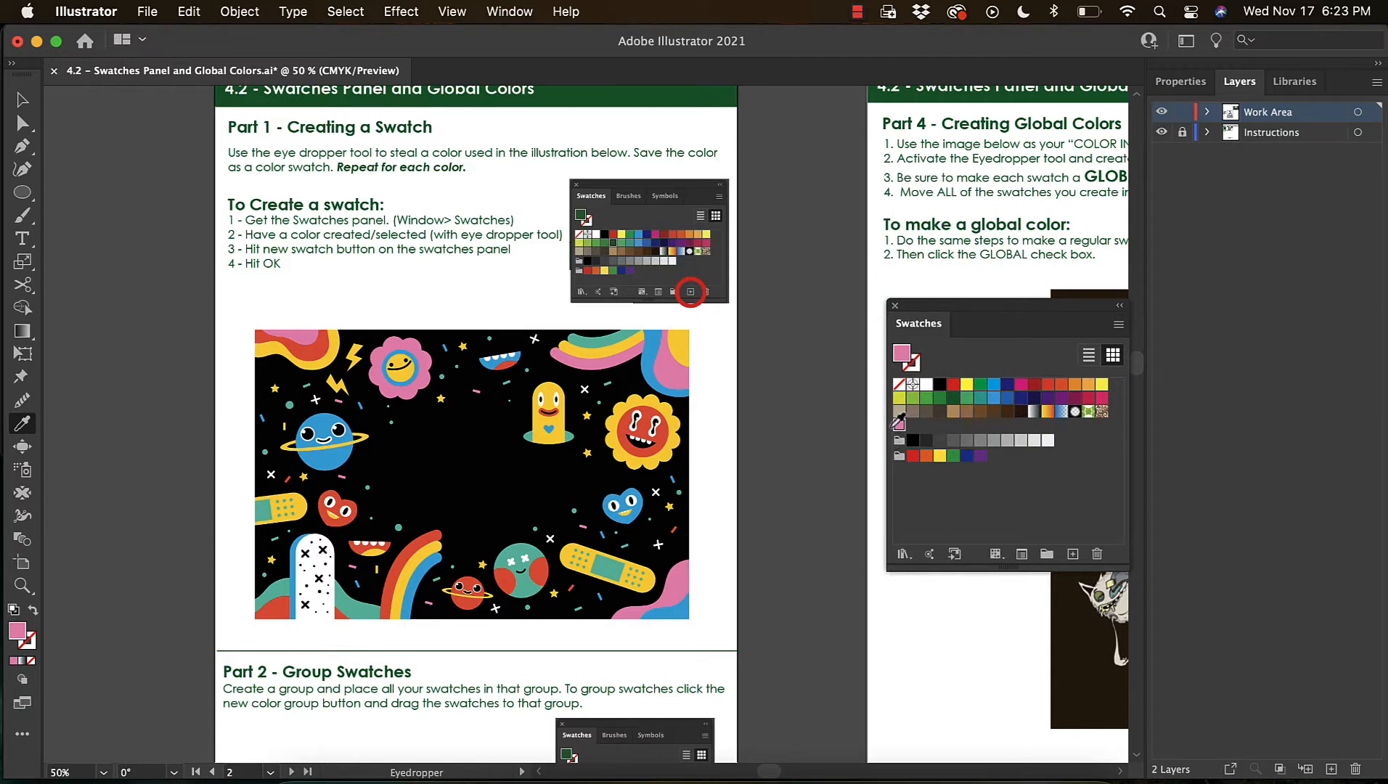
# - Sample the finger-shaped character's yellow and the teal at its base, saving each as a new swatch
pyautogui.click(553, 386)
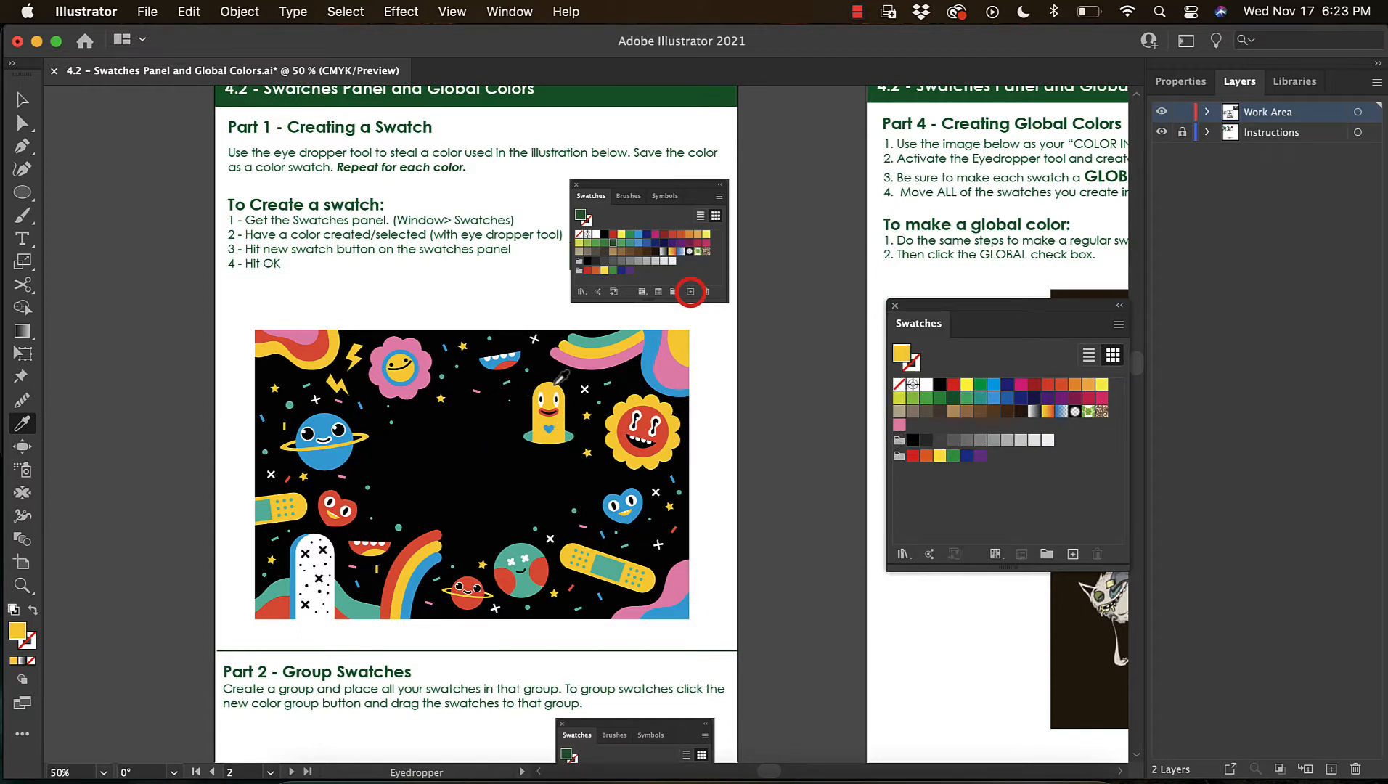
pyautogui.click(1073, 553)
pyautogui.click(949, 537)
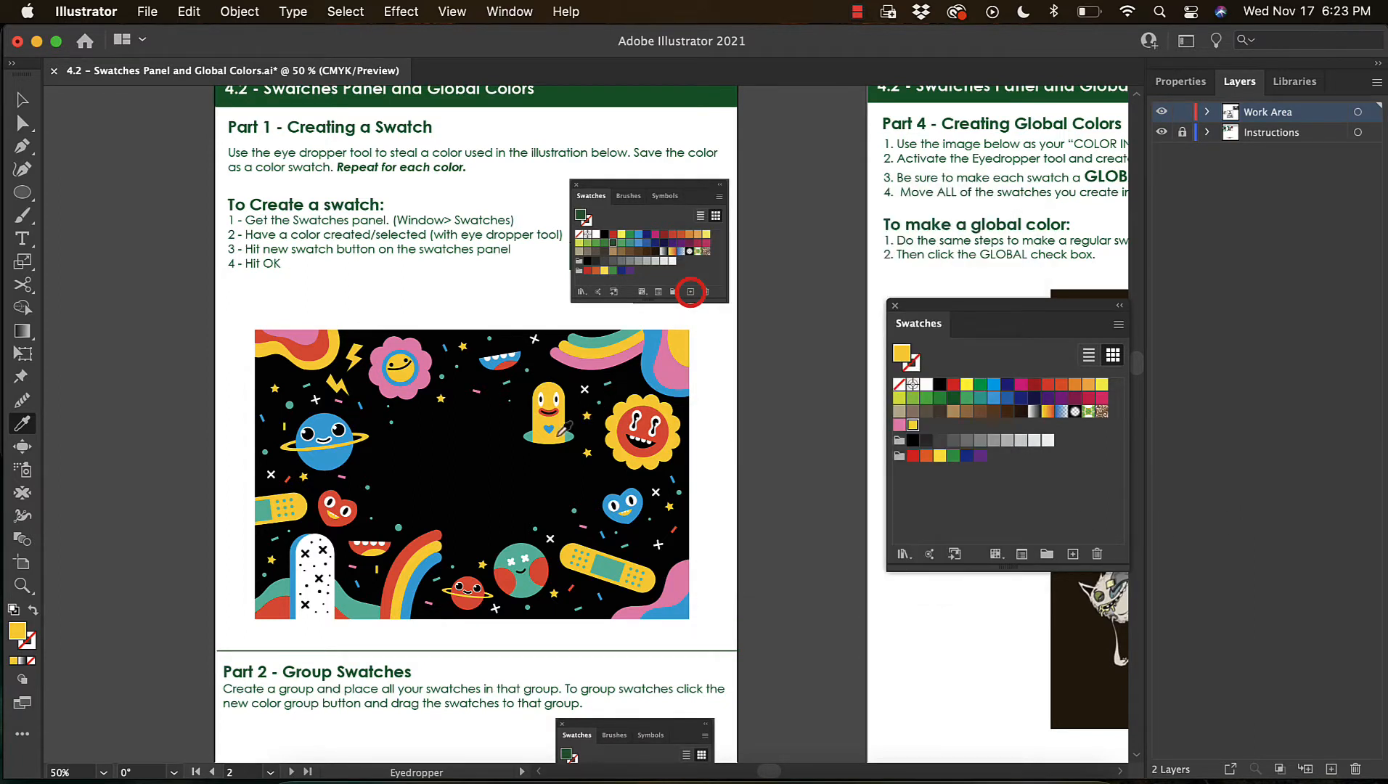
pyautogui.click(567, 442)
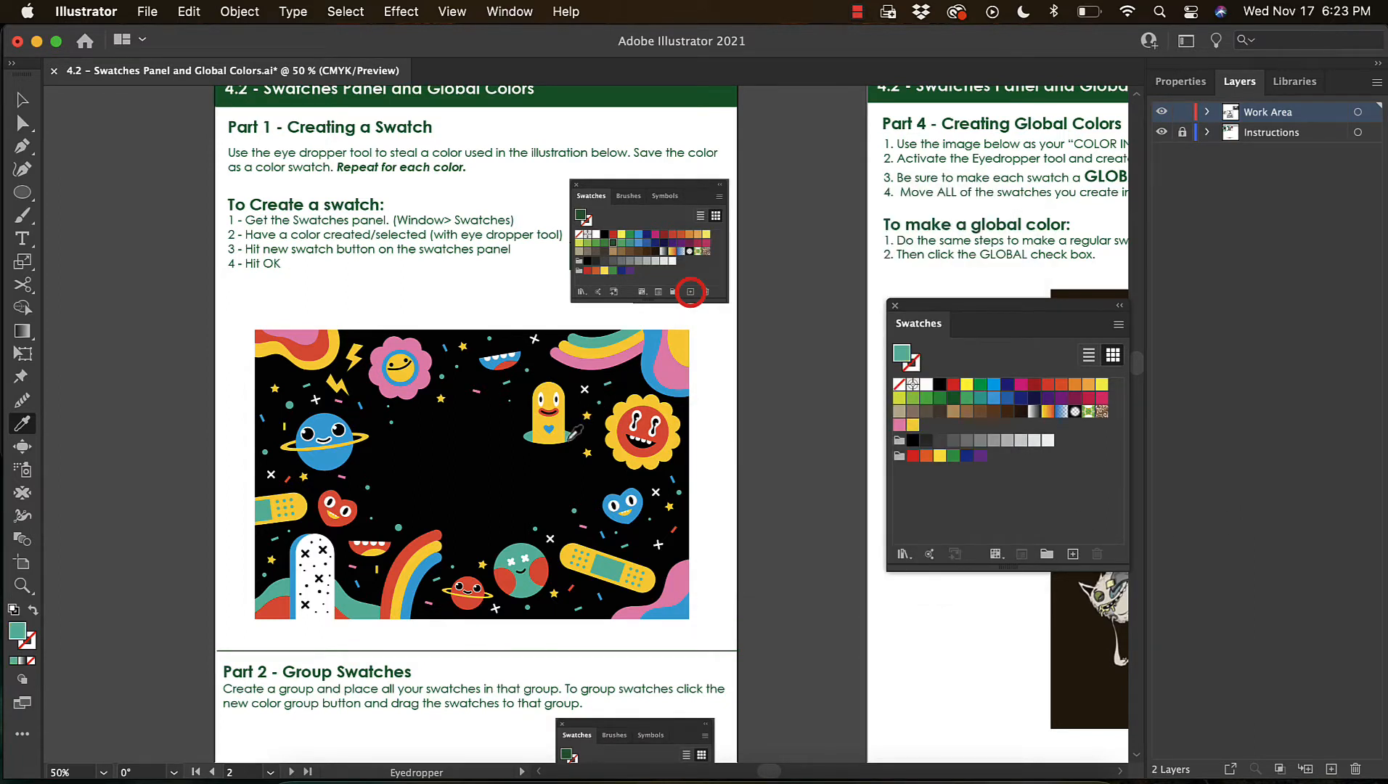
pyautogui.click(1072, 555)
pyautogui.click(947, 539)
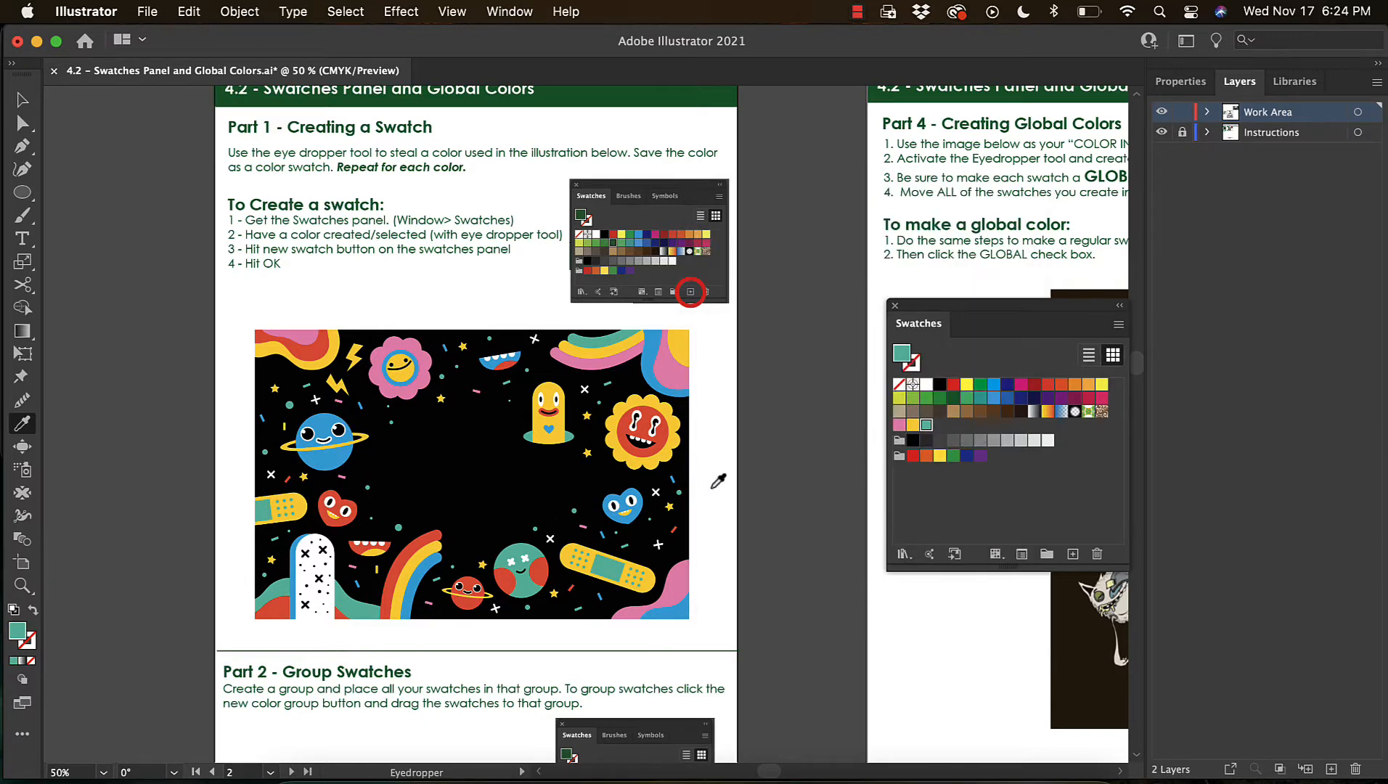
# - Create a color group with the default name and move the new pink, yellow and teal swatches into it
pyautogui.scroll(-5, 774, 496)
pyautogui.click(22, 99)
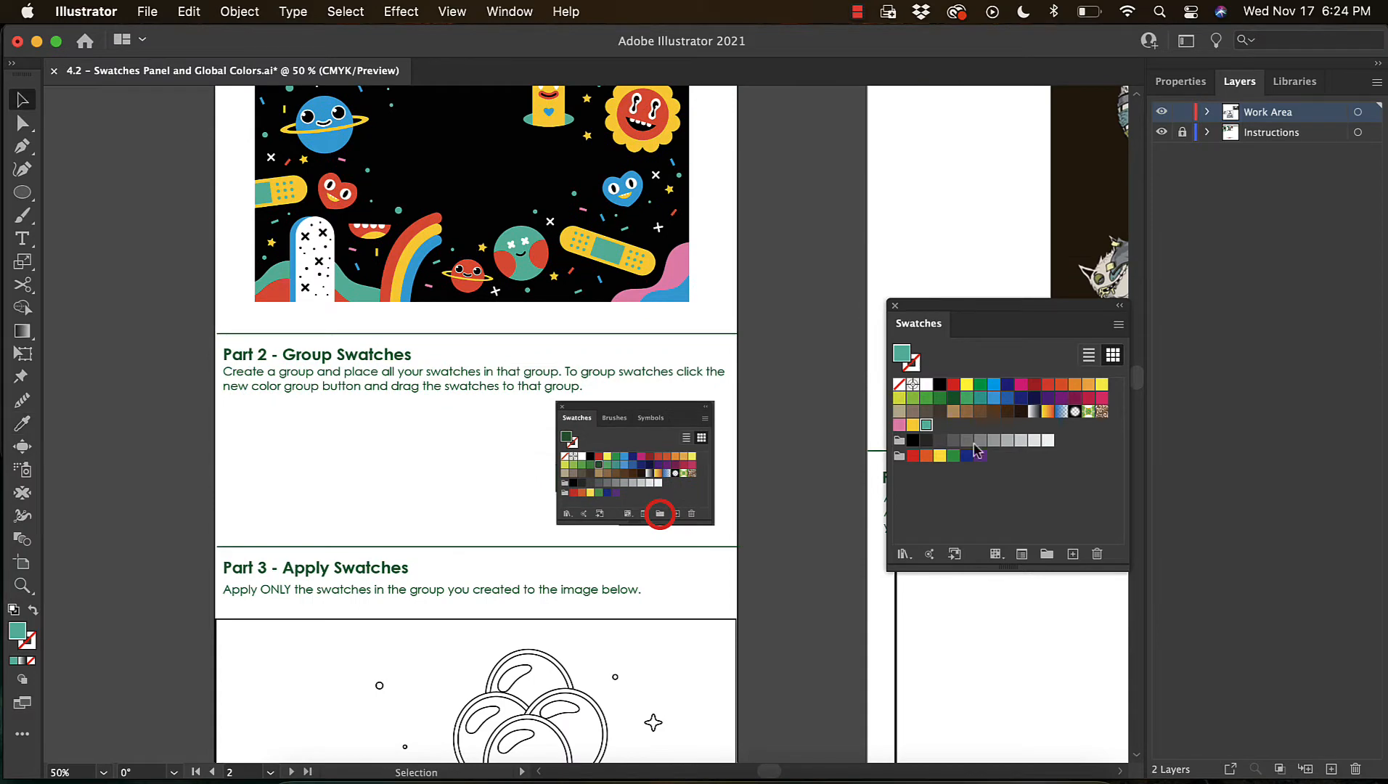
pyautogui.click(1047, 554)
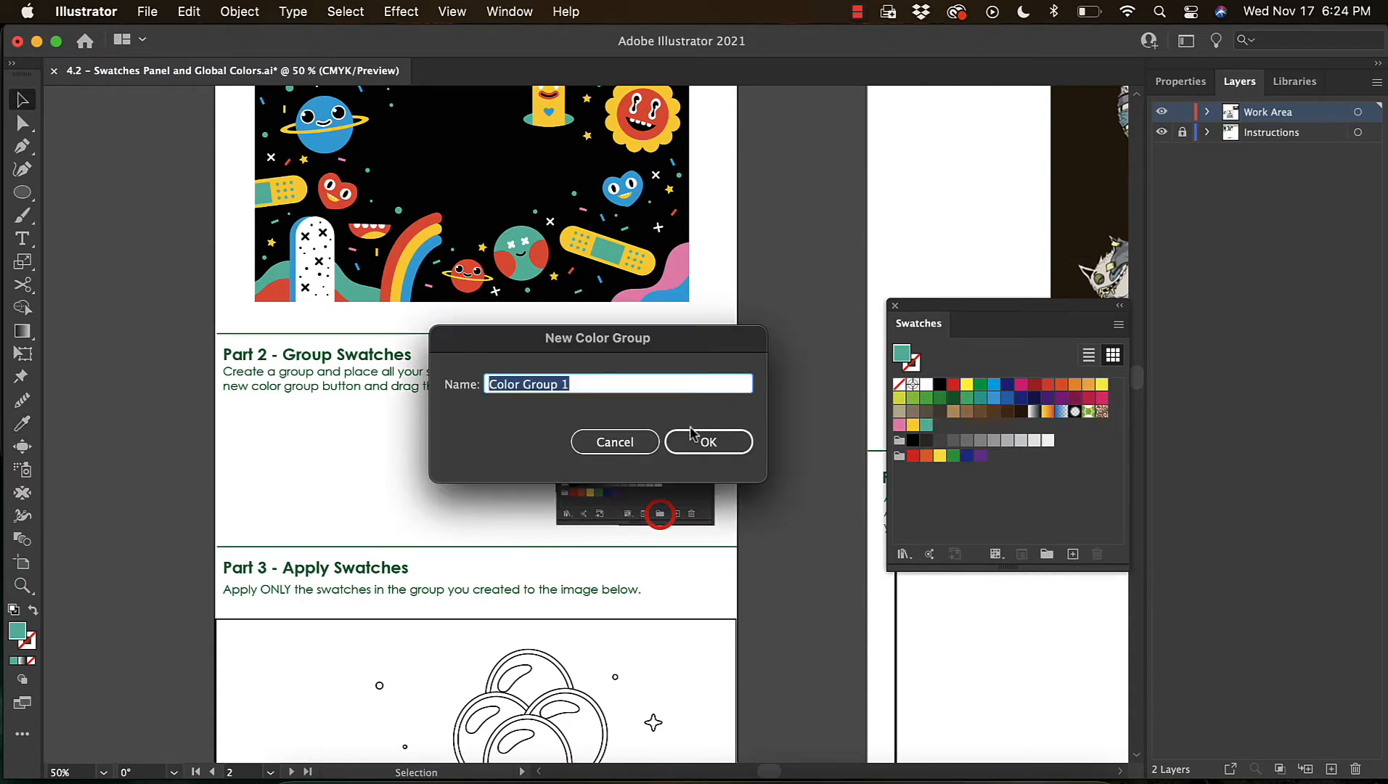
pyautogui.click(697, 443)
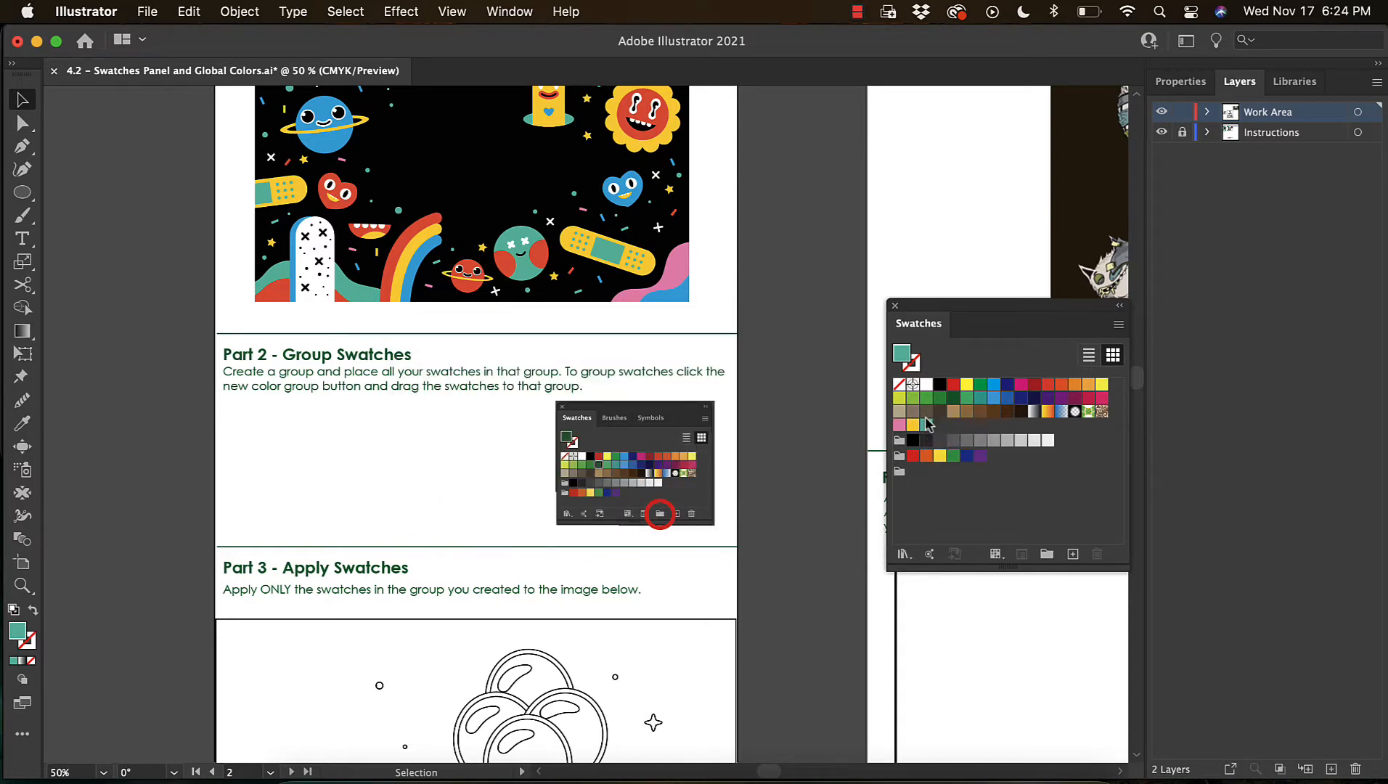
pyautogui.click(928, 428)
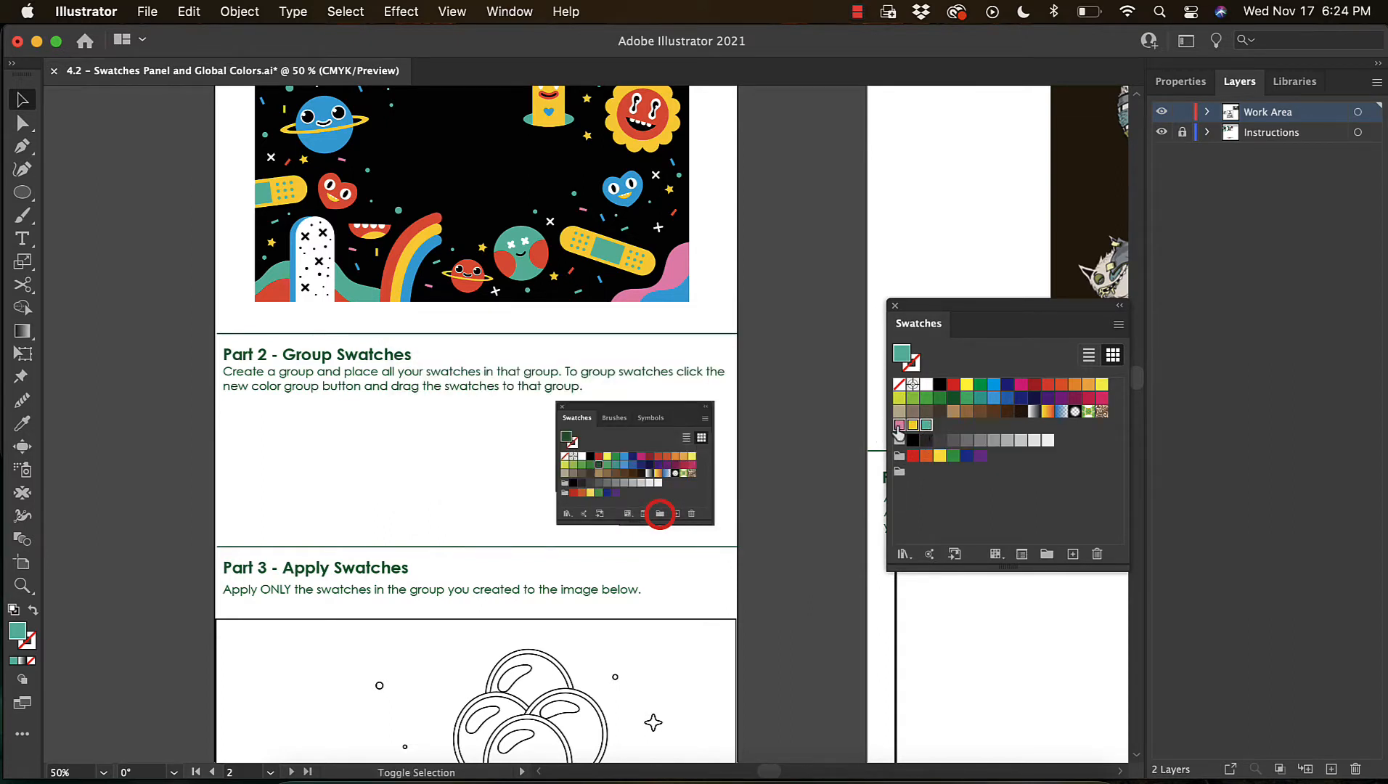
pyautogui.keyDown('shift'); pyautogui.click(900, 425); pyautogui.keyUp('shift')
pyautogui.moveTo(899, 425); pyautogui.dragTo(905, 472)
pyautogui.click(1019, 497)
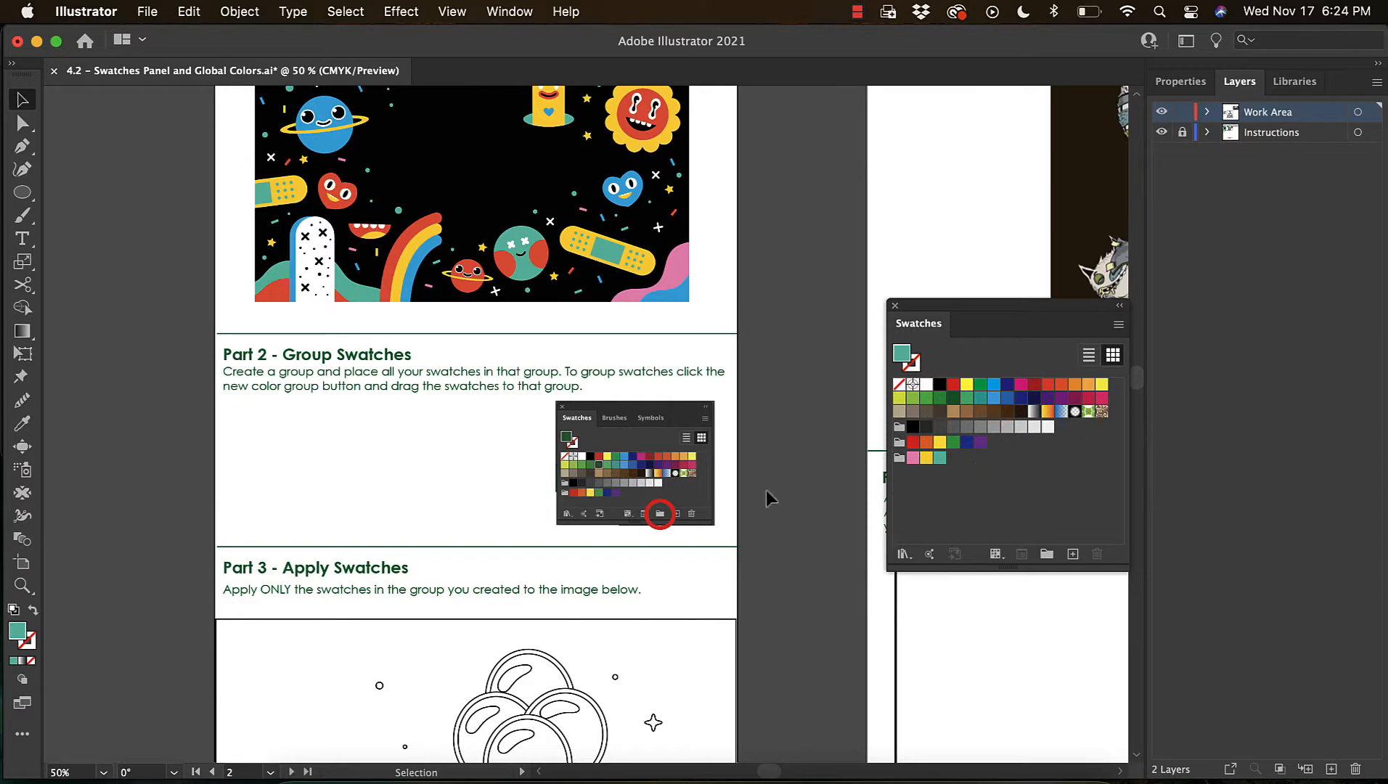
# - Fill the astronaut's round helmet in the Part 3 drawing with the pink swatch from the new color group
pyautogui.scroll(-5, 693, 494)
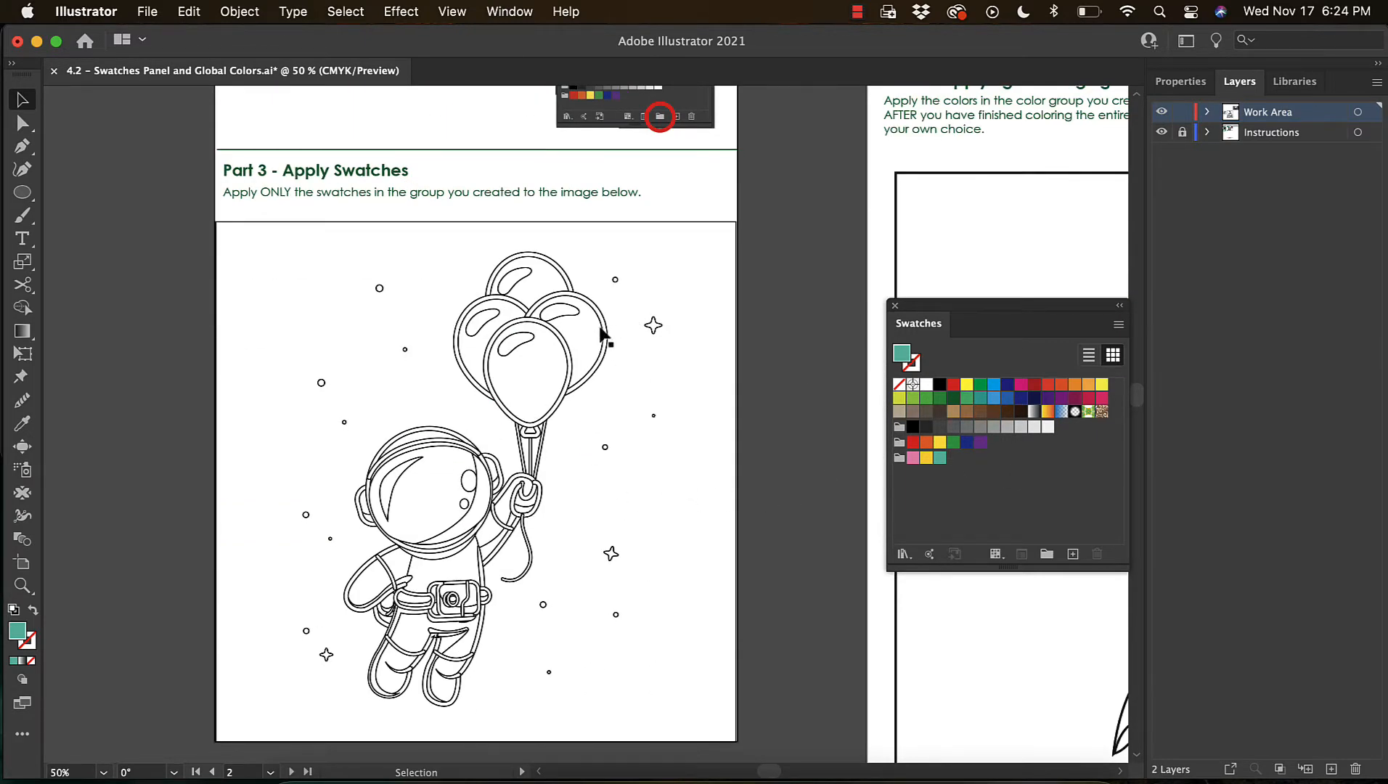
pyautogui.scroll(2, 588, 312)
pyautogui.scroll(4, 503, 140)
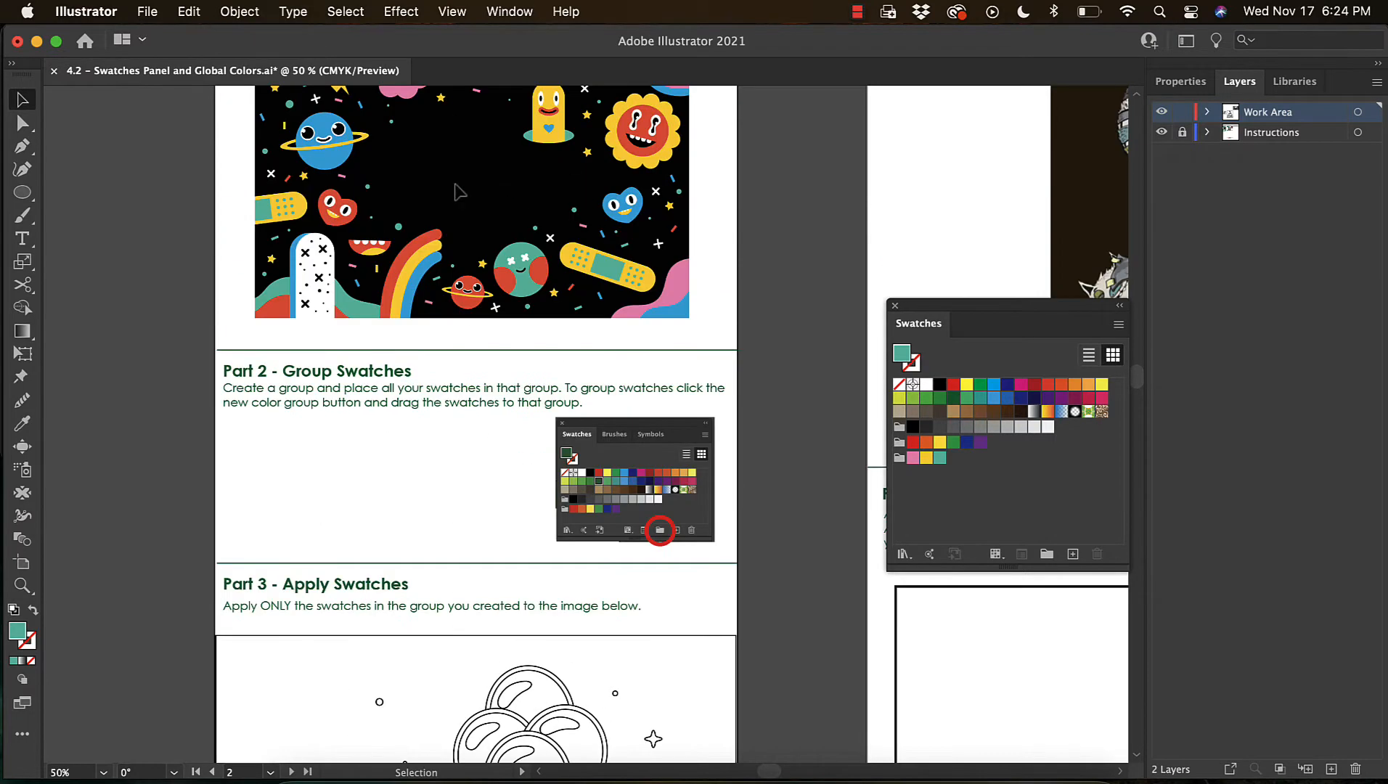
pyautogui.scroll(-8, 552, 363)
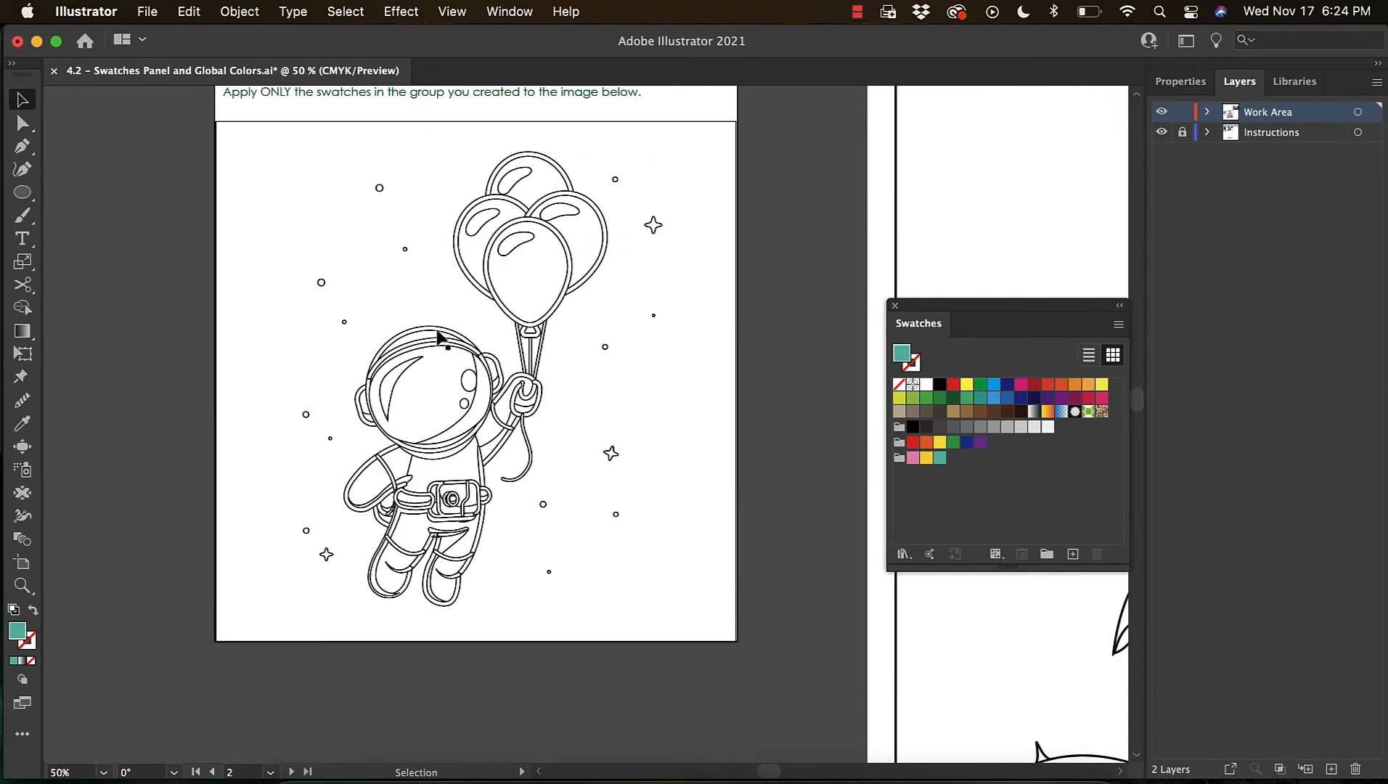
pyautogui.click(438, 333)
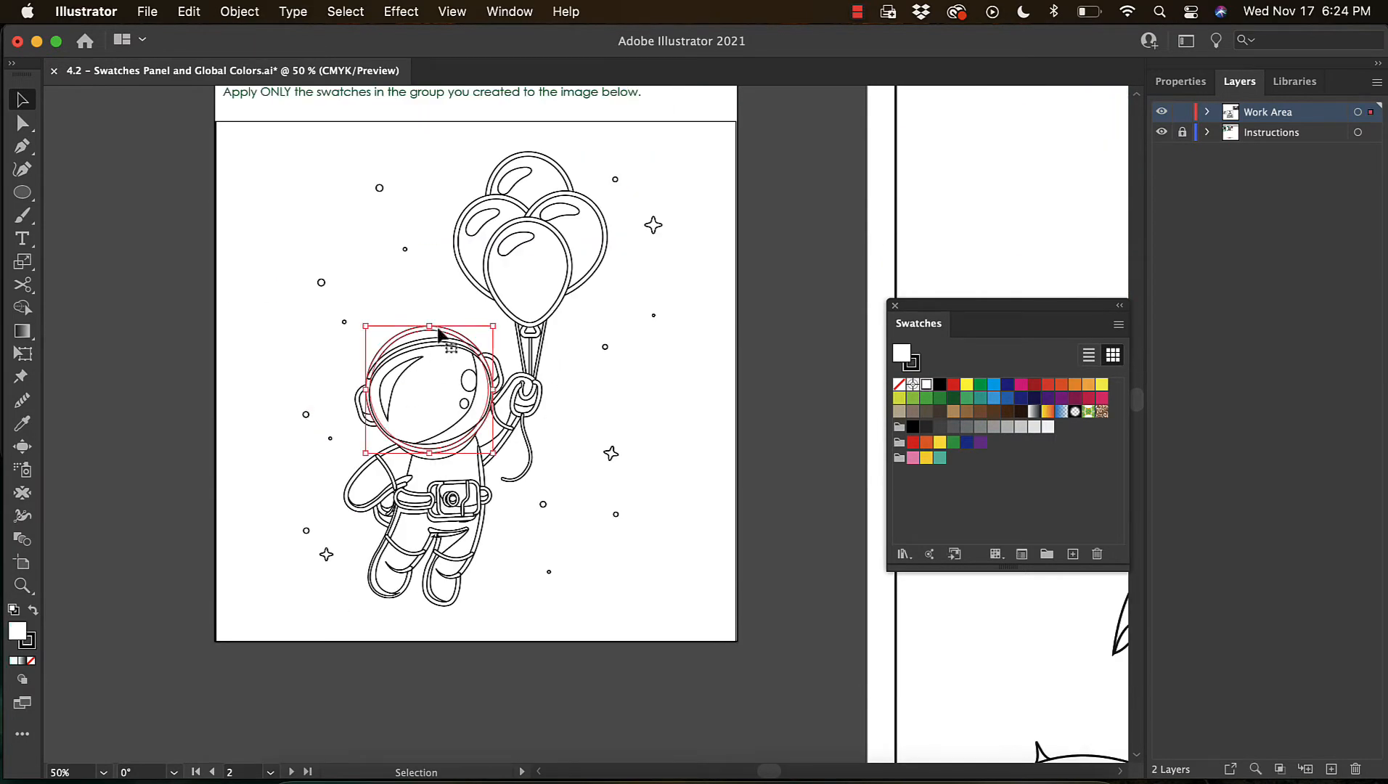
pyautogui.click(912, 458)
pyautogui.click(658, 468)
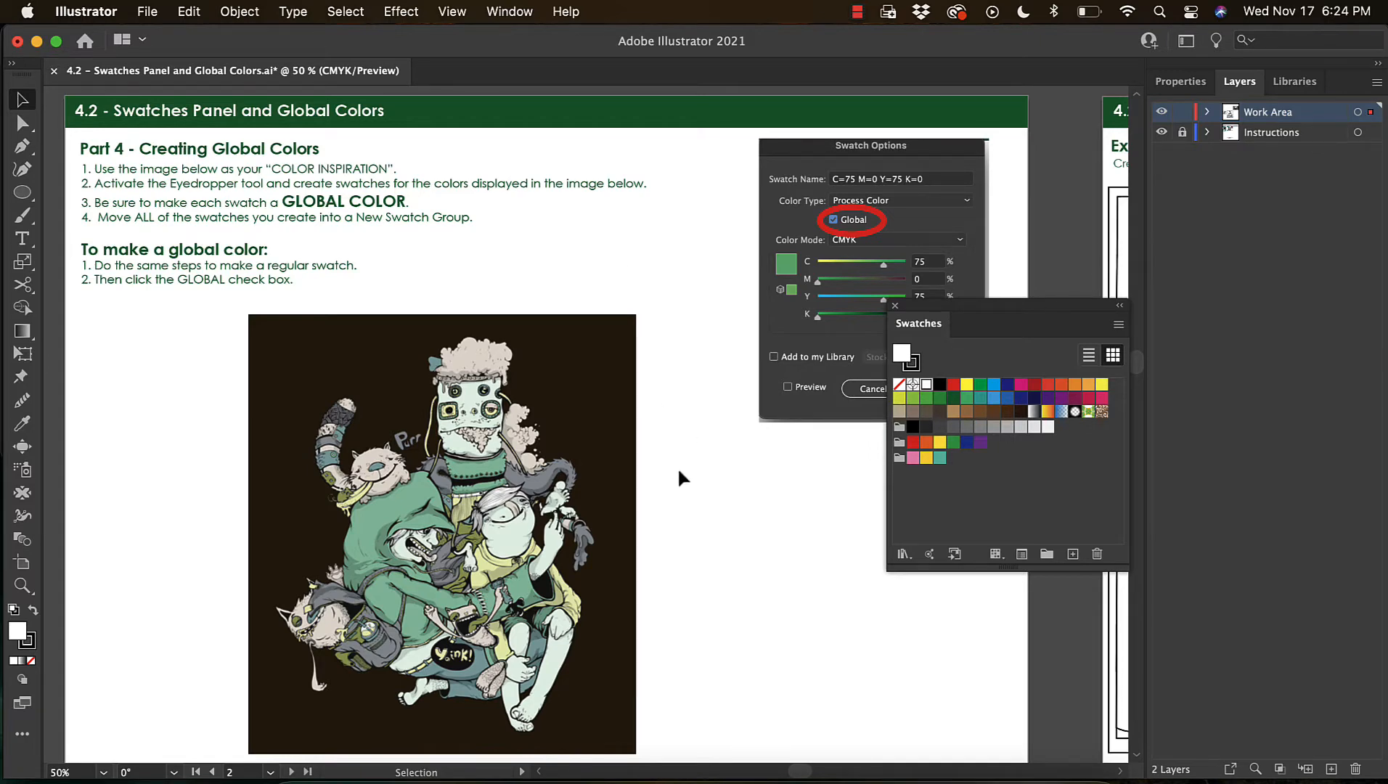
# - Sample the pale mint of the square-headed figure's face in the Part 4 illustration and save it as a global swatch
pyautogui.click(699, 480)
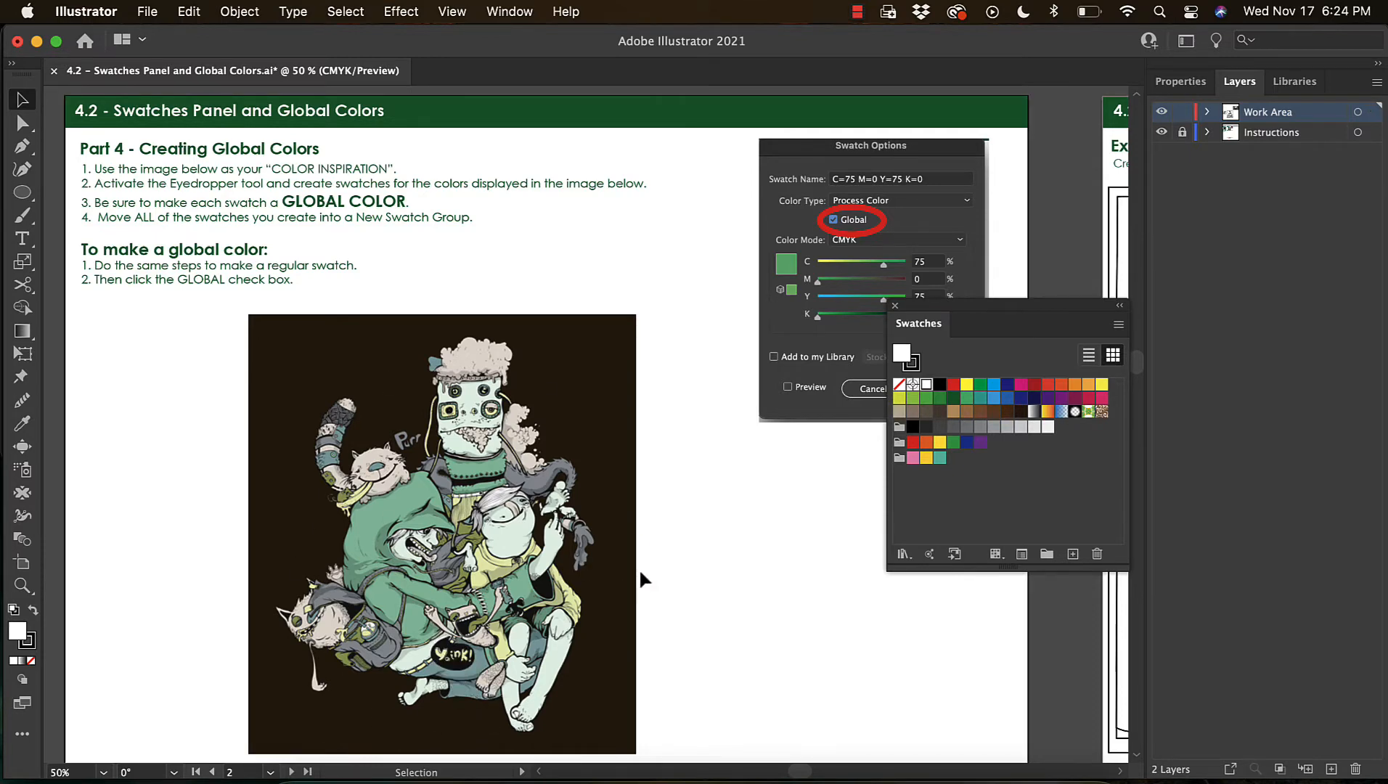
pyautogui.click(21, 425)
pyautogui.click(481, 386)
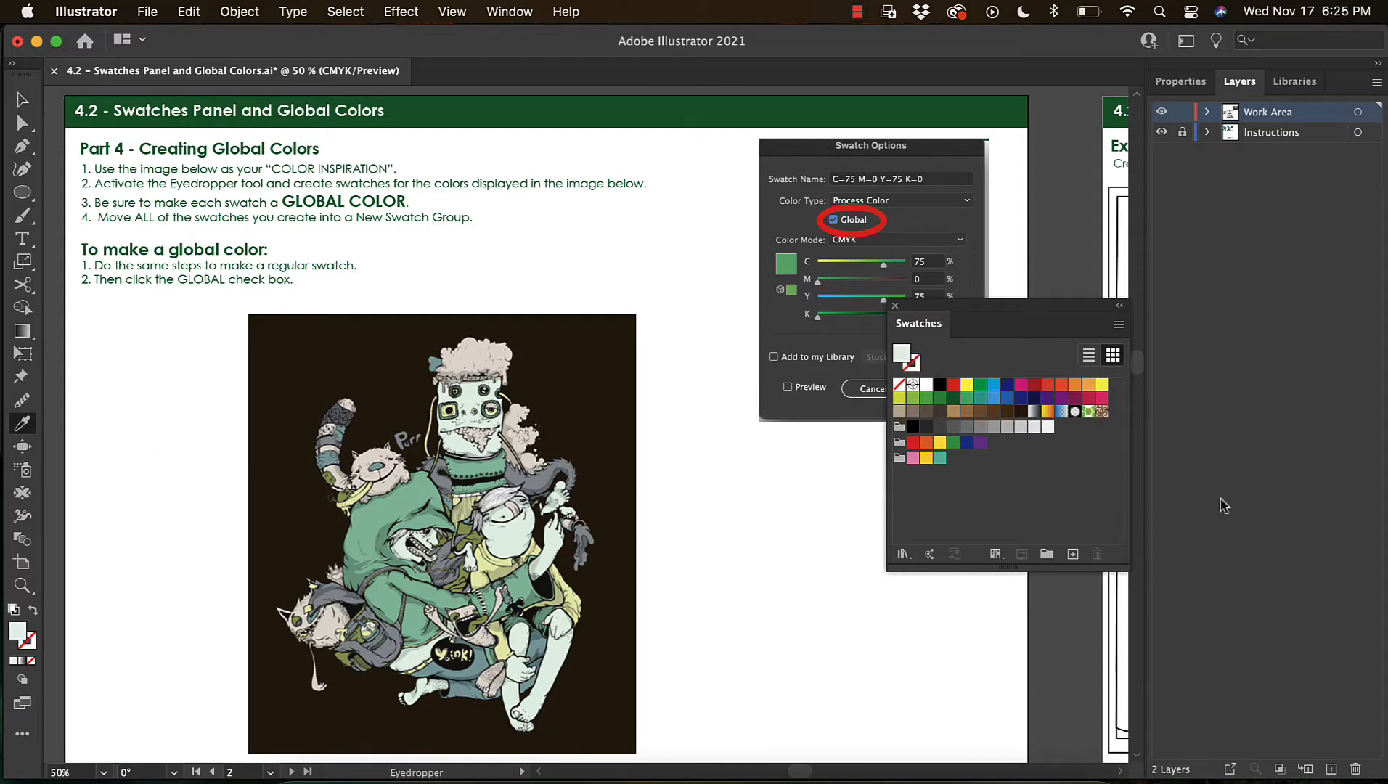
pyautogui.click(1074, 554)
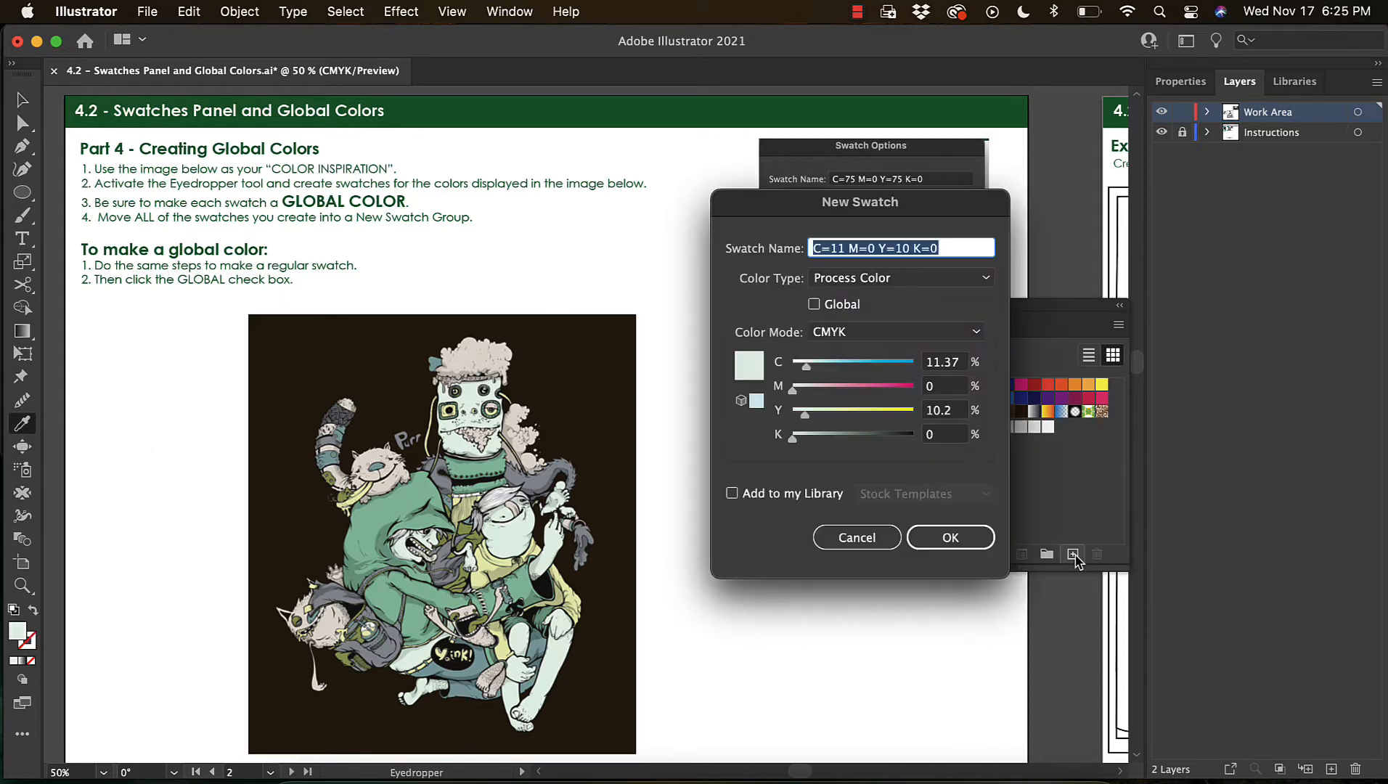
pyautogui.click(813, 304)
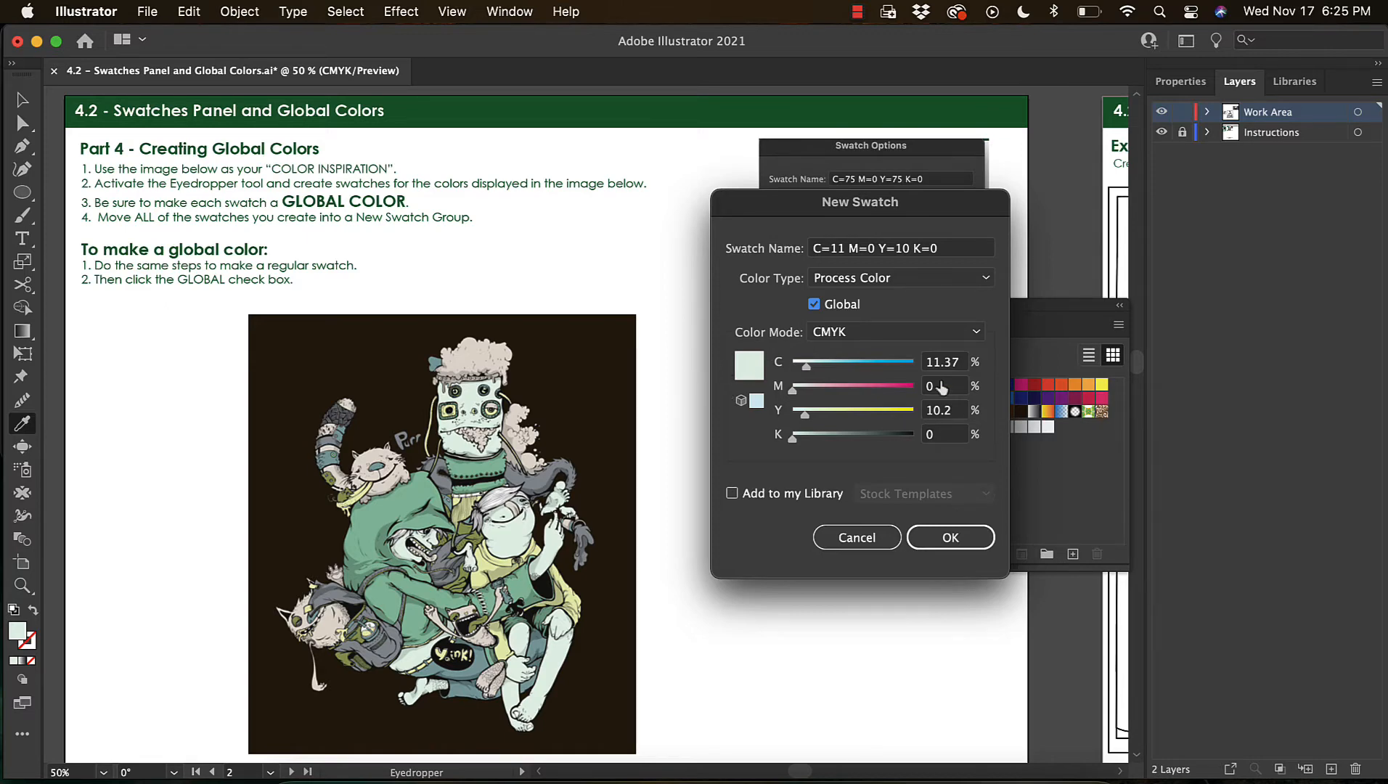
pyautogui.click(951, 537)
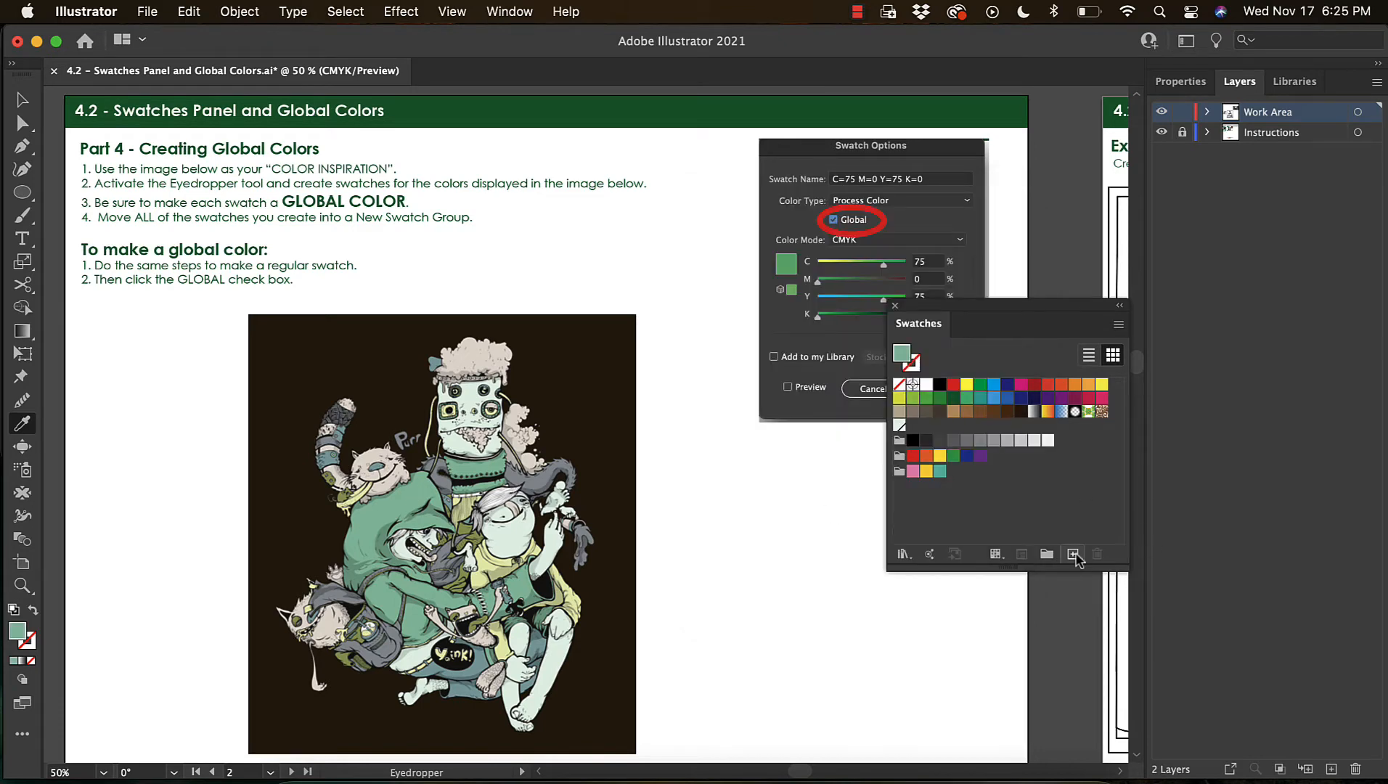
# - Save the medium green and a darker green from the Part 4 illustration as two global swatches
pyautogui.click(1072, 554)
pyautogui.click(857, 537)
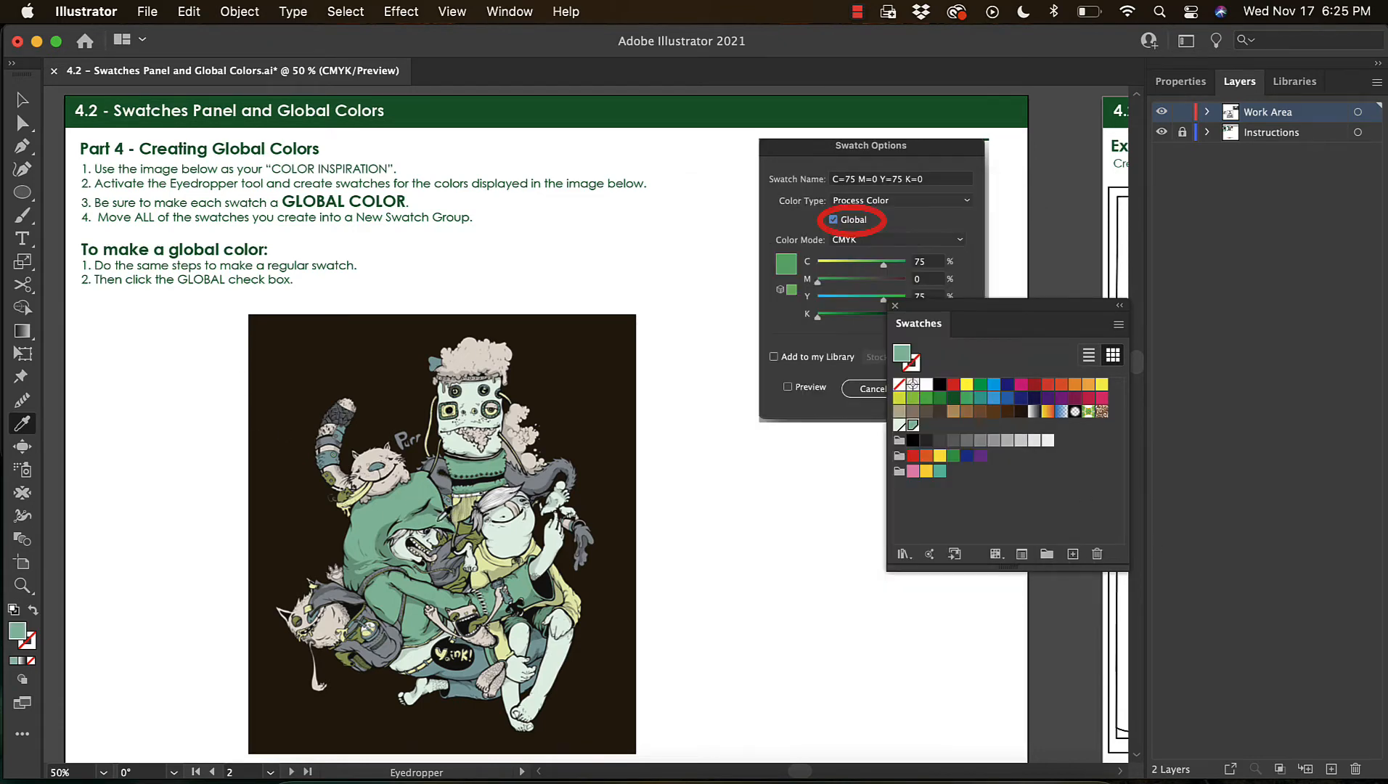
pyautogui.click(1073, 554)
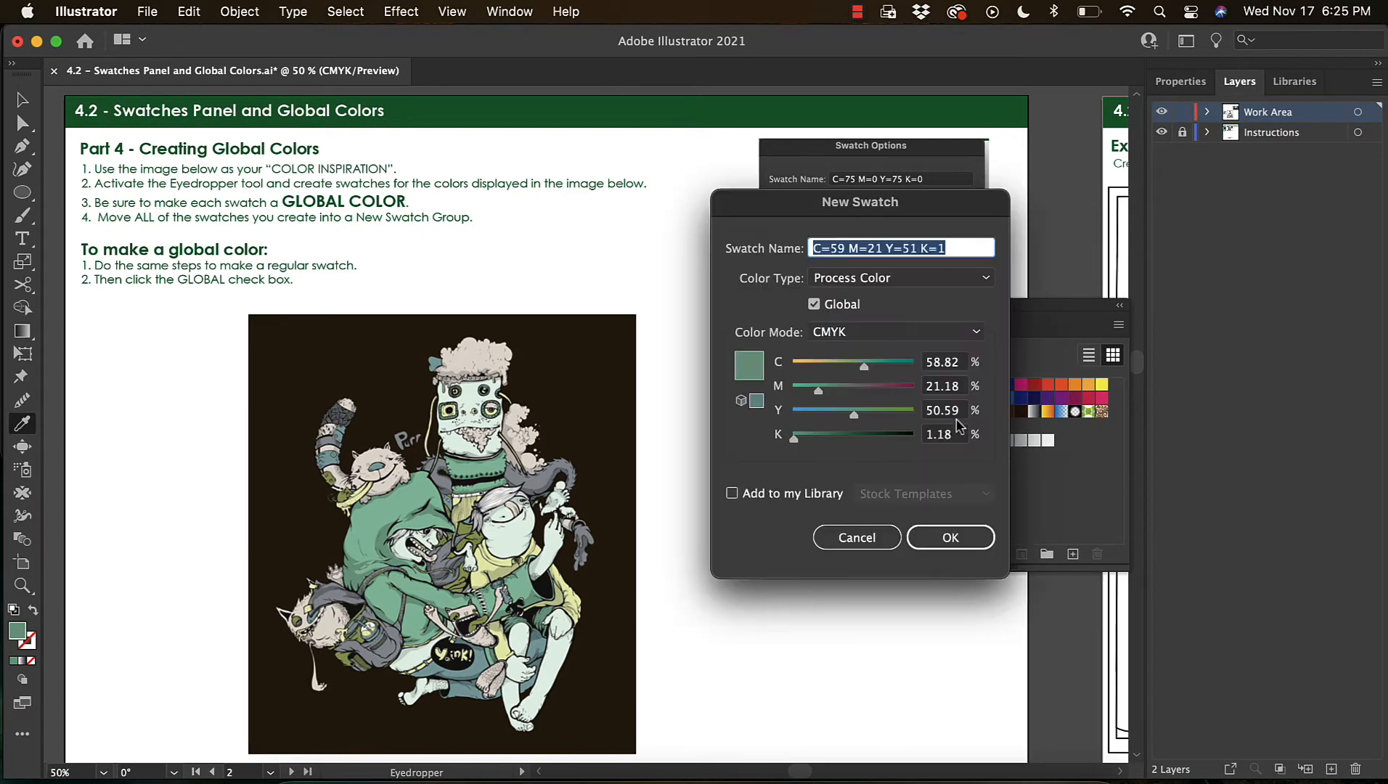
pyautogui.click(950, 537)
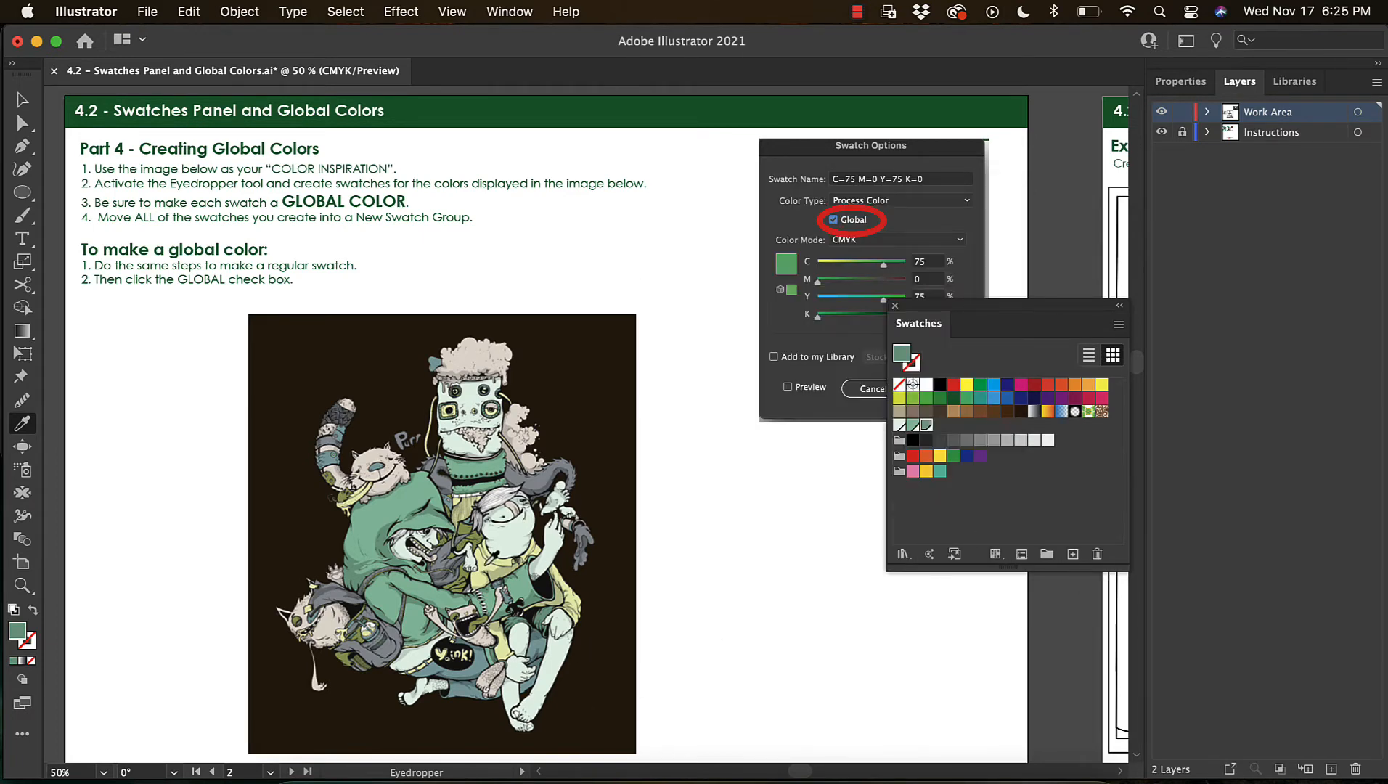
# - Save the pale yellow of the seated figure's shirt as a global swatch and gather the four global swatches in a new color group
pyautogui.click(488, 566)
pyautogui.click(1073, 554)
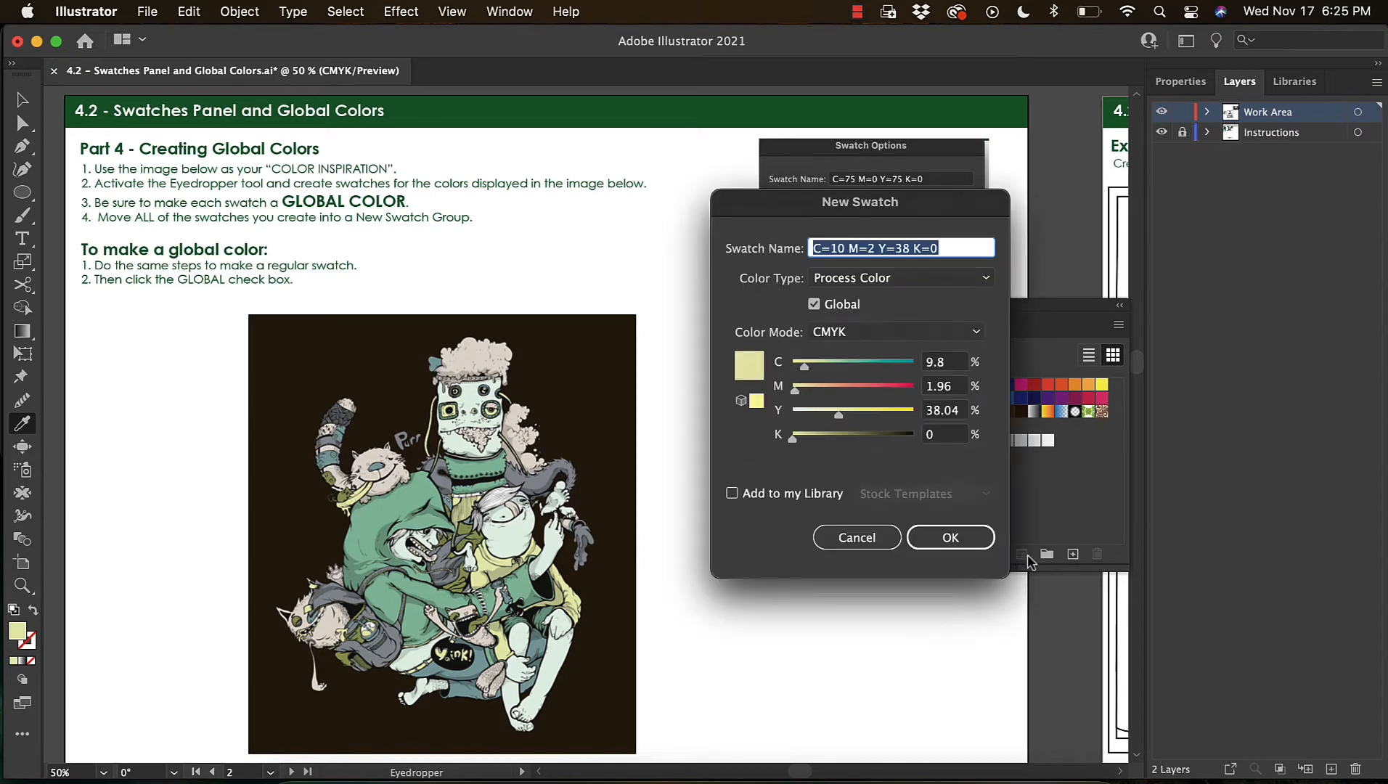
pyautogui.click(988, 537)
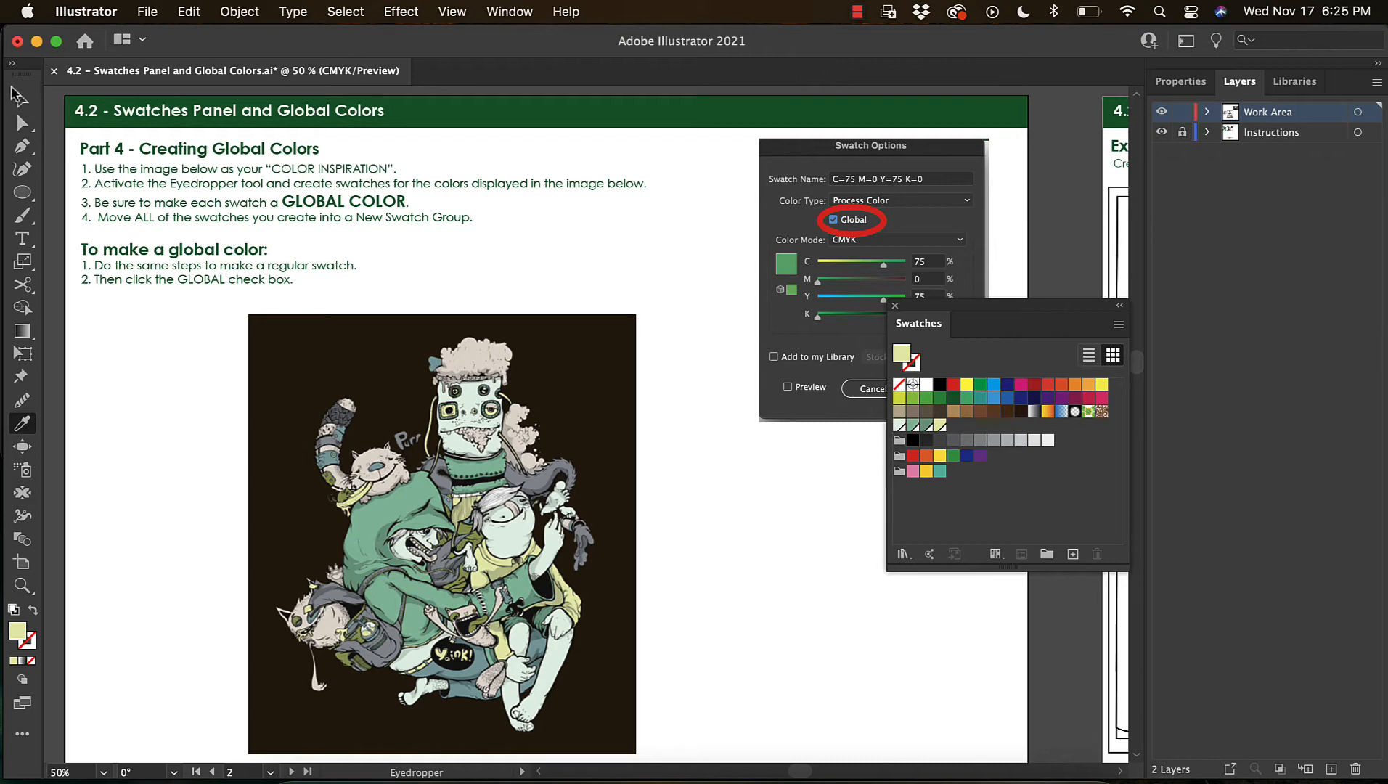
pyautogui.click(21, 96)
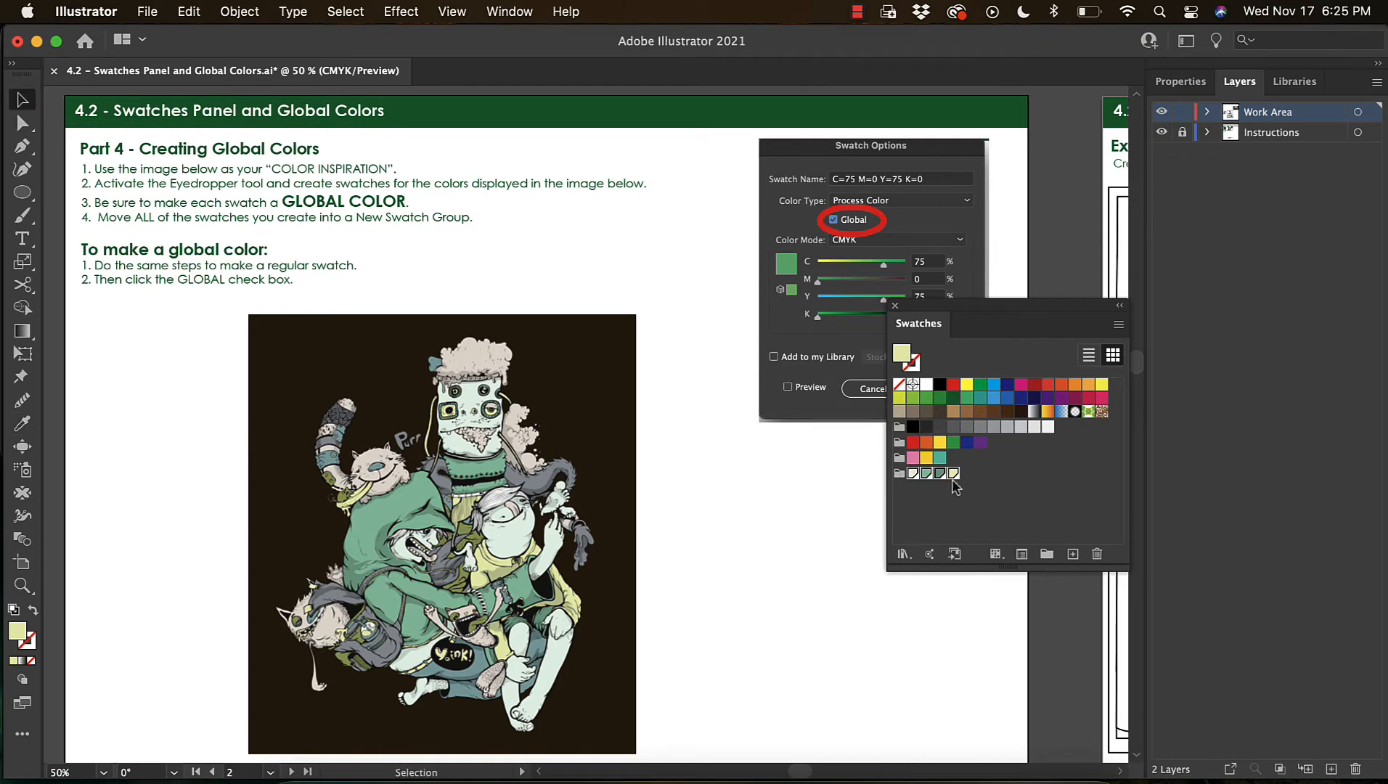
# - Fill the upper canopies of all six umbrellas in the Part 5 illustration with the darker green global swatch
pyautogui.click(939, 496)
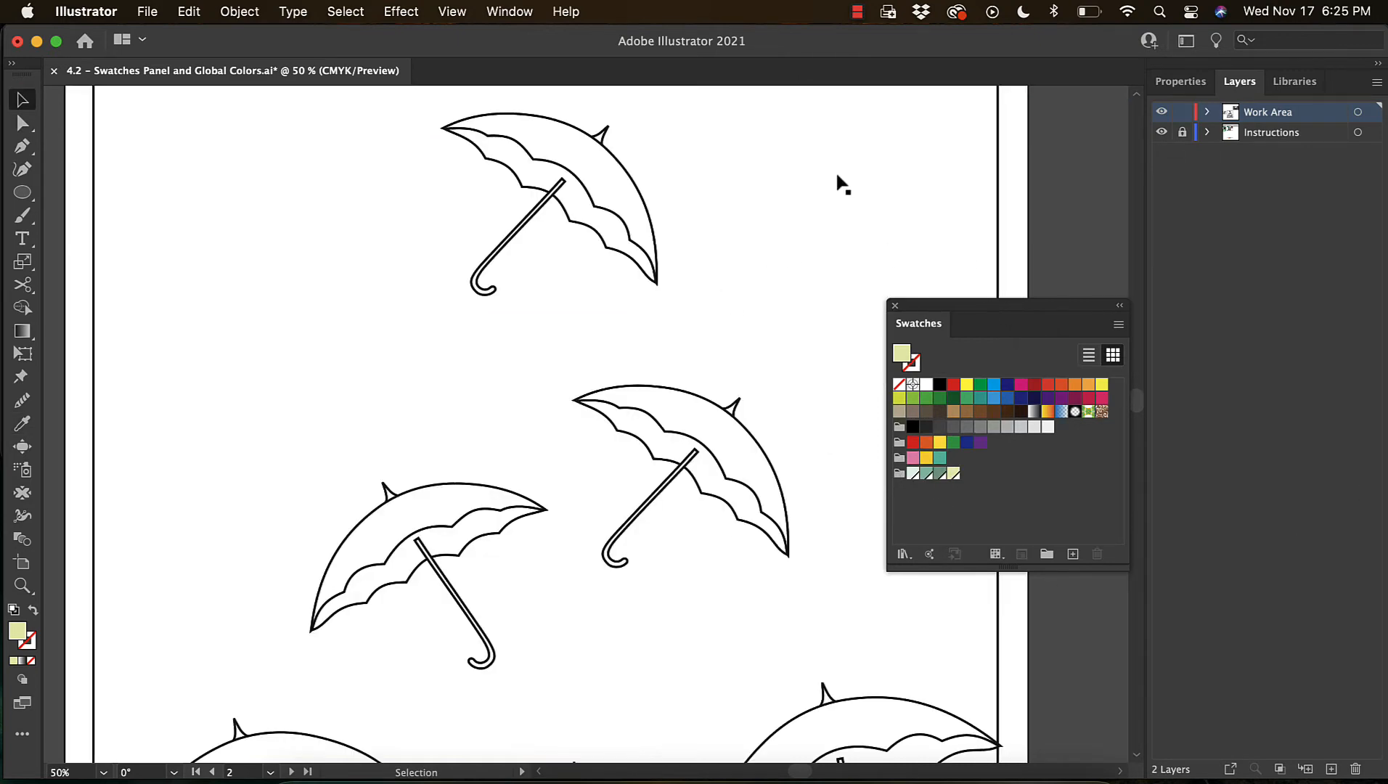
pyautogui.moveTo(926, 149); pyautogui.dragTo(834, 226)
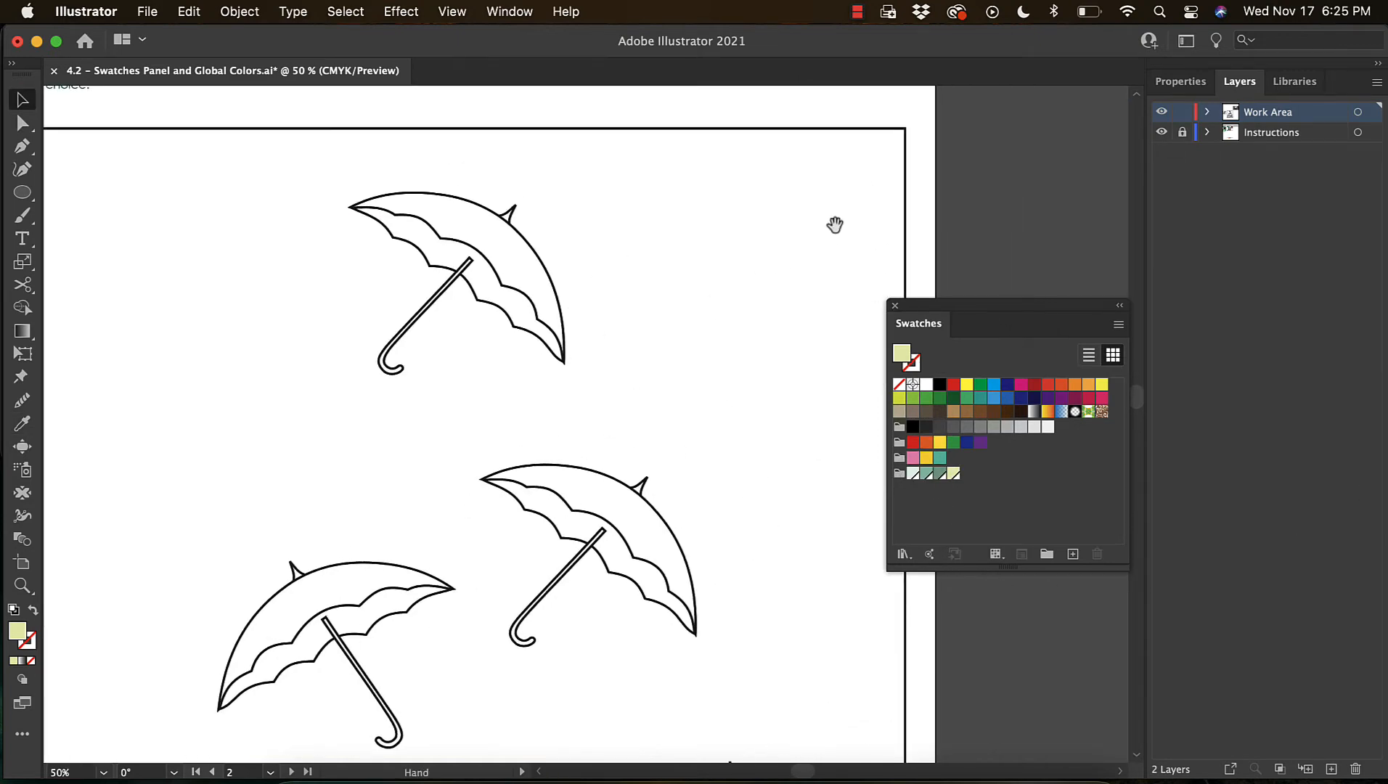
pyautogui.press('super+minus')
pyautogui.press('super+minus')
pyautogui.moveTo(746, 427); pyautogui.dragTo(783, 319)
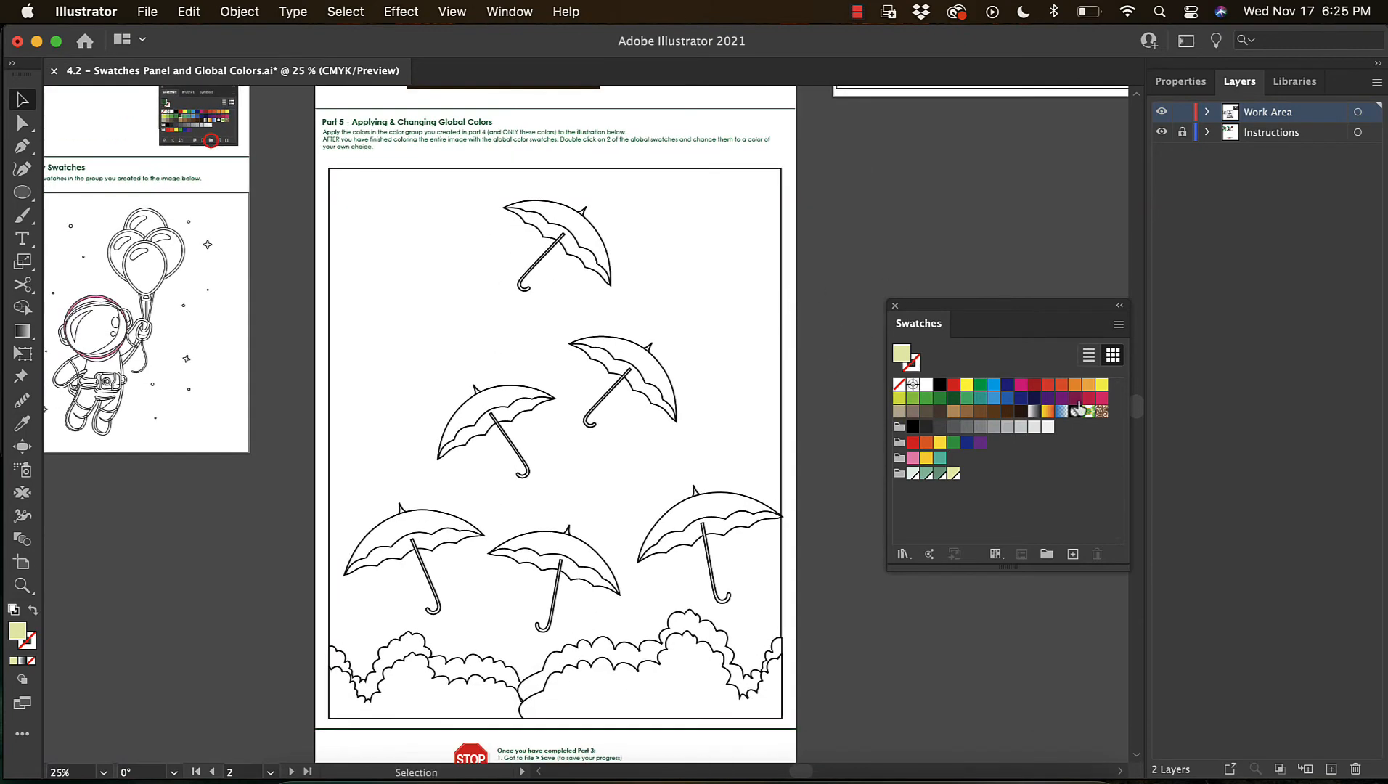
pyautogui.click(728, 503)
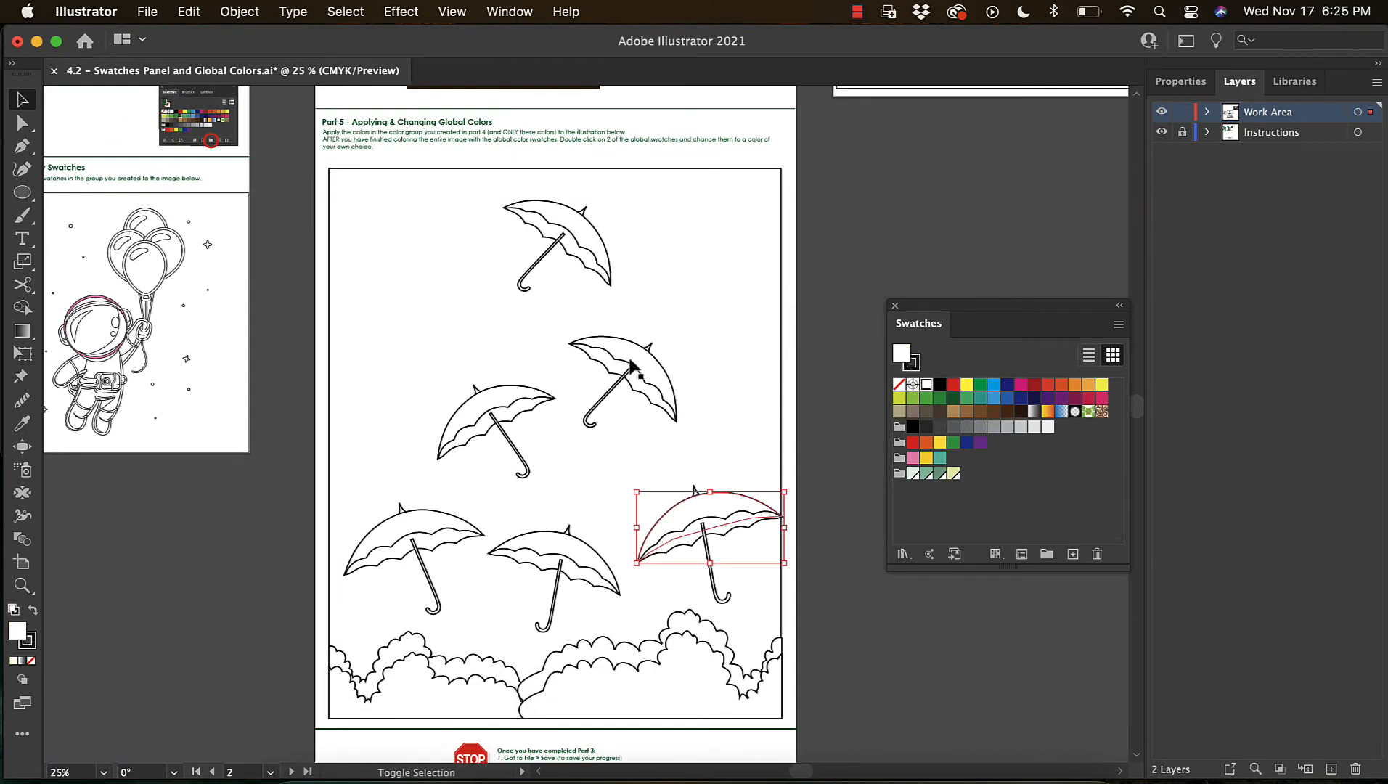
pyautogui.press('super+a')
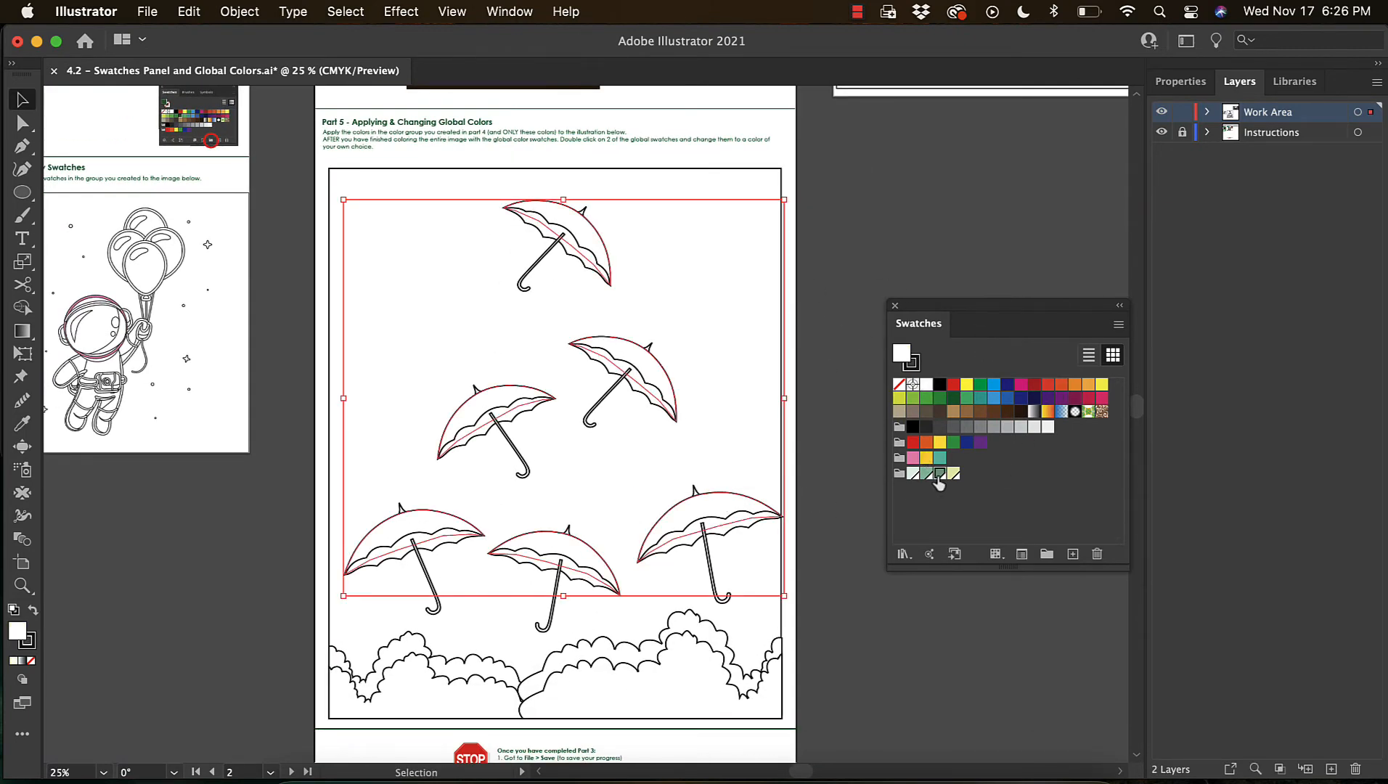
pyautogui.click(939, 473)
pyautogui.click(844, 276)
# - Fill the scalloped undersides of all six umbrellas with the pale yellow global swatch
pyautogui.click(621, 366)
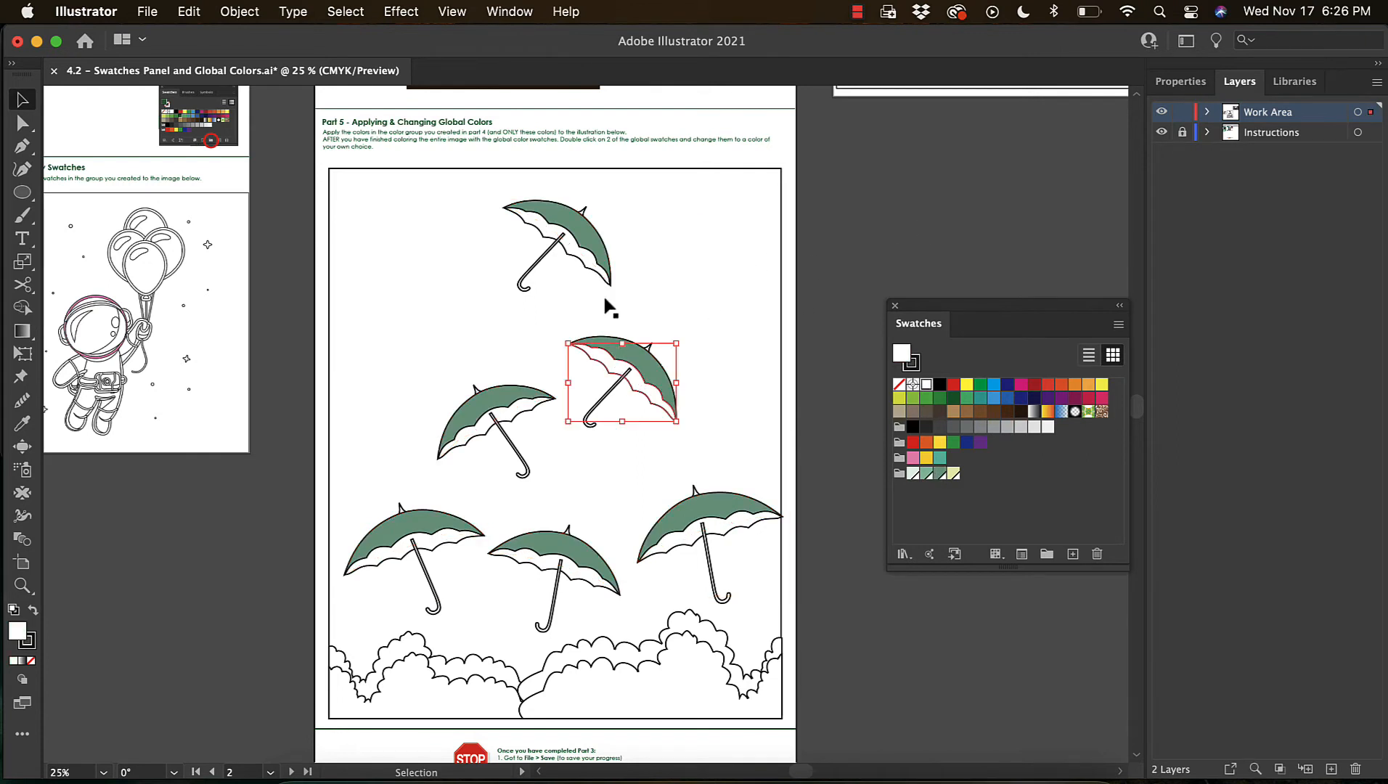
pyautogui.keyDown('shift'); pyautogui.click(584, 247); pyautogui.keyUp('shift')
pyautogui.keyDown('shift'); pyautogui.click(525, 408); pyautogui.keyUp('shift')
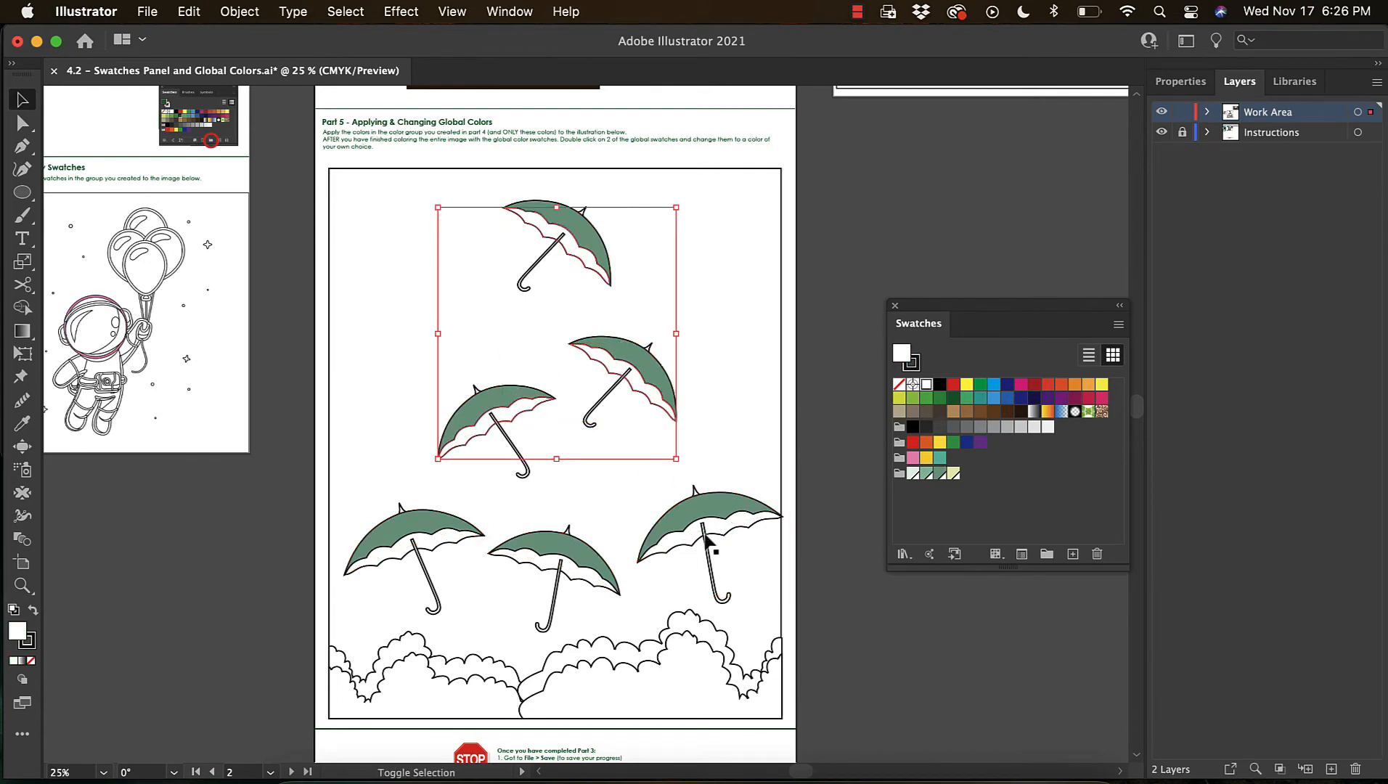
pyautogui.keyDown('shift'); pyautogui.click(657, 548); pyautogui.keyUp('shift')
pyautogui.keyDown('shift'); pyautogui.click(581, 574); pyautogui.keyUp('shift')
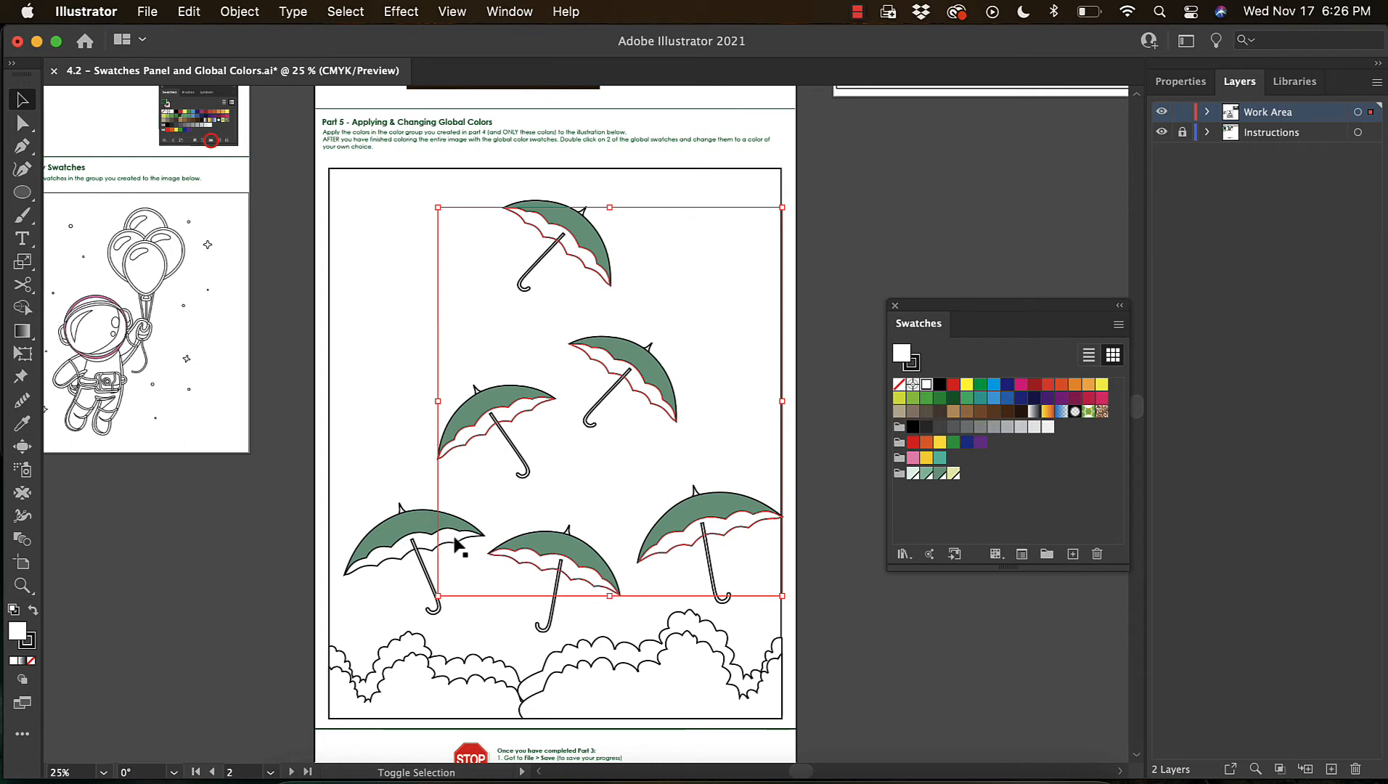
pyautogui.keyDown('shift'); pyautogui.click(455, 545); pyautogui.keyUp('shift')
pyautogui.click(952, 473)
pyautogui.click(898, 251)
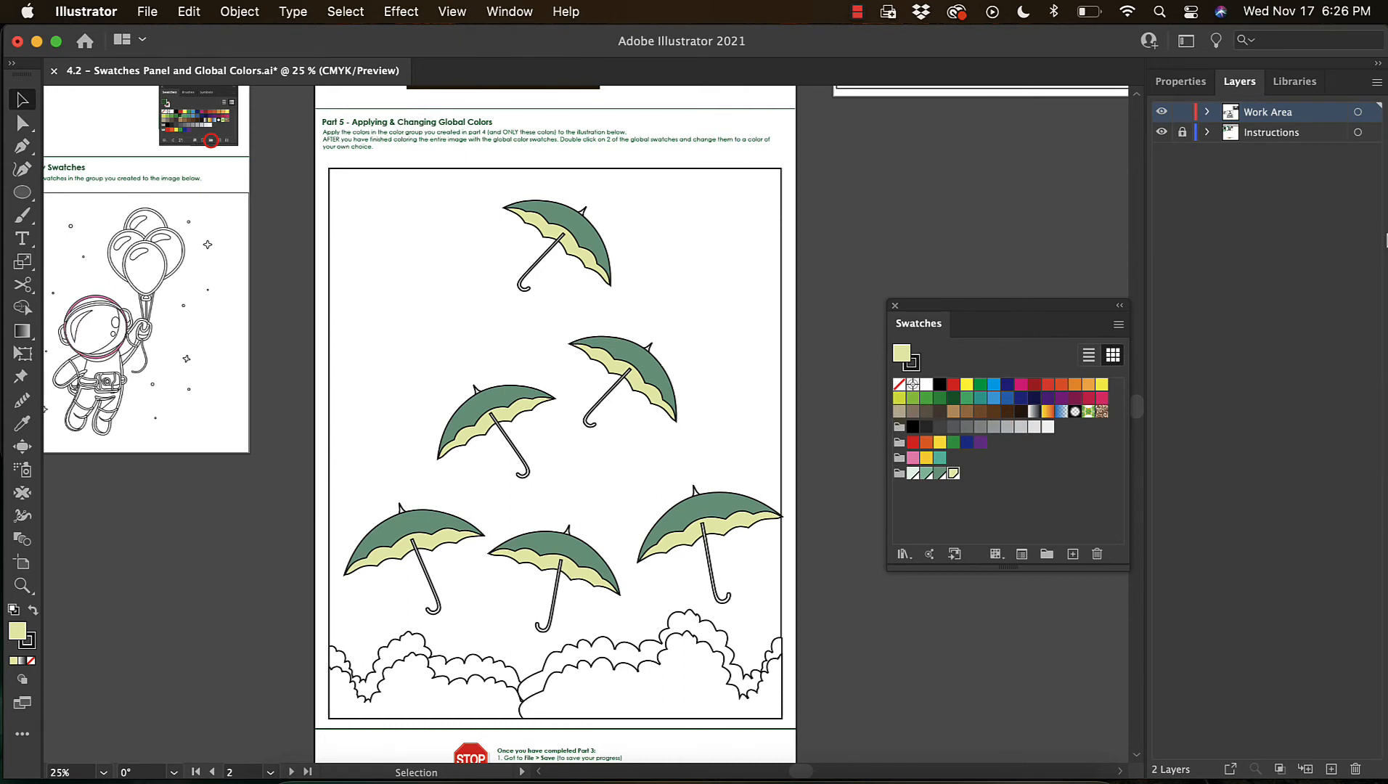
# - Change the pale yellow global swatch to orange-red by setting magenta to 76% and yellow to 83%
pyautogui.doubleClick(953, 473)
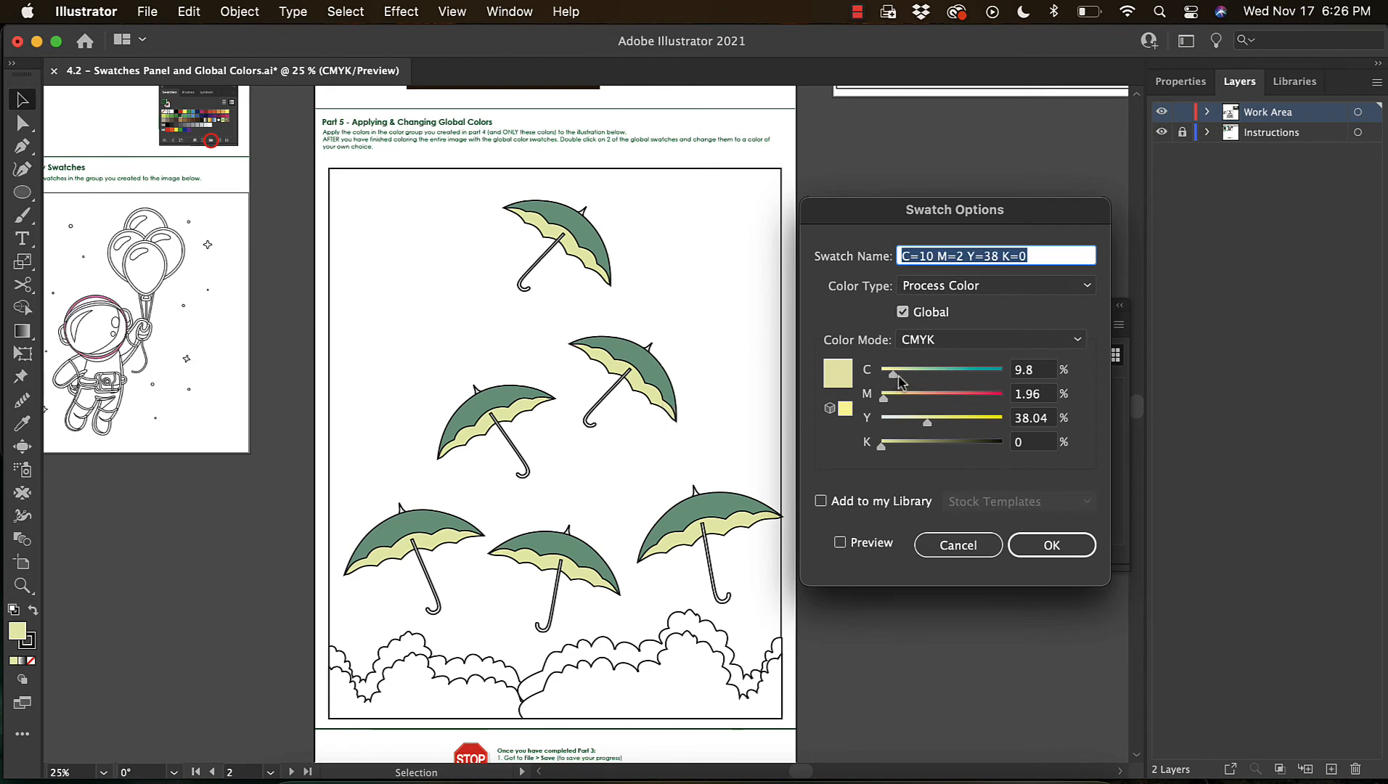
pyautogui.moveTo(884, 398); pyautogui.dragTo(983, 428)
pyautogui.click(979, 418)
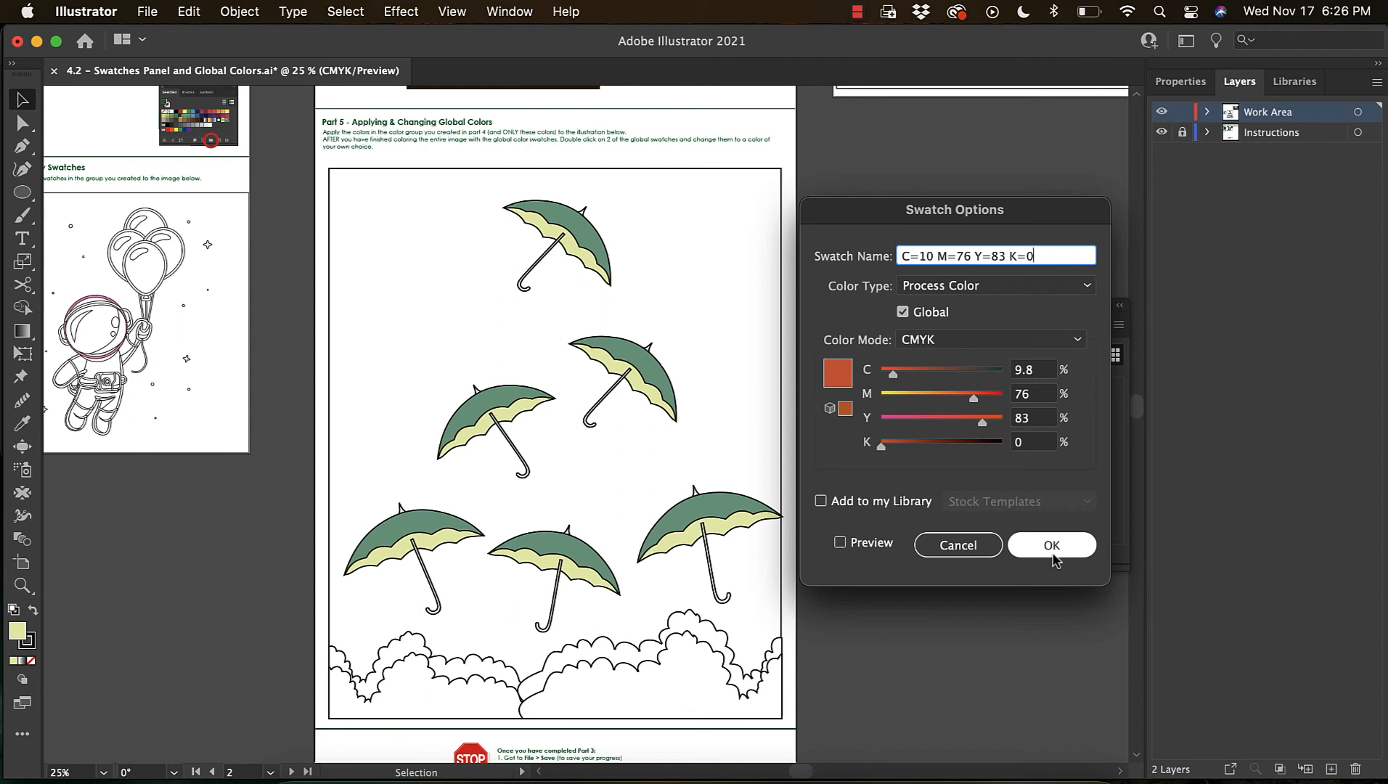
pyautogui.click(1053, 550)
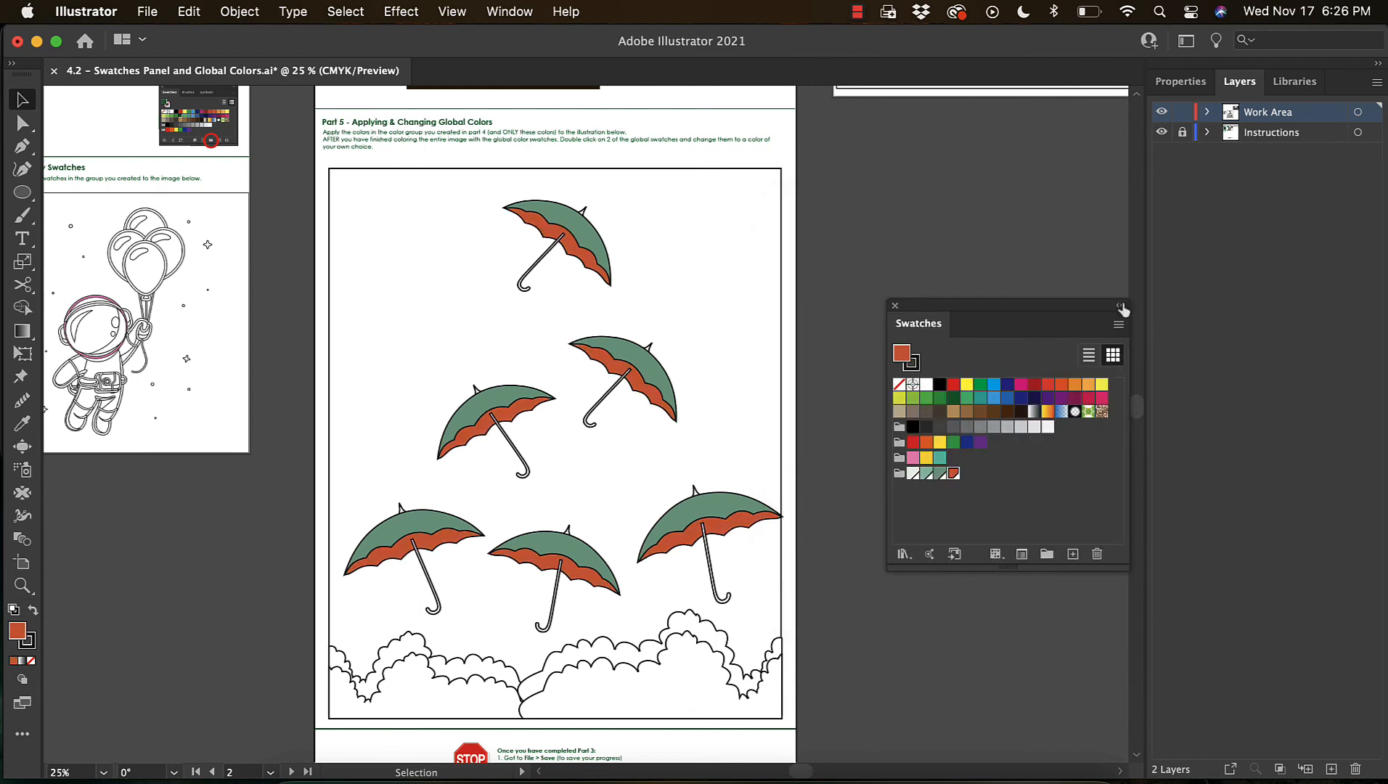
# - Change the orange-red global swatch to green by setting cyan to 100% and magenta to 0%
pyautogui.doubleClick(952, 476)
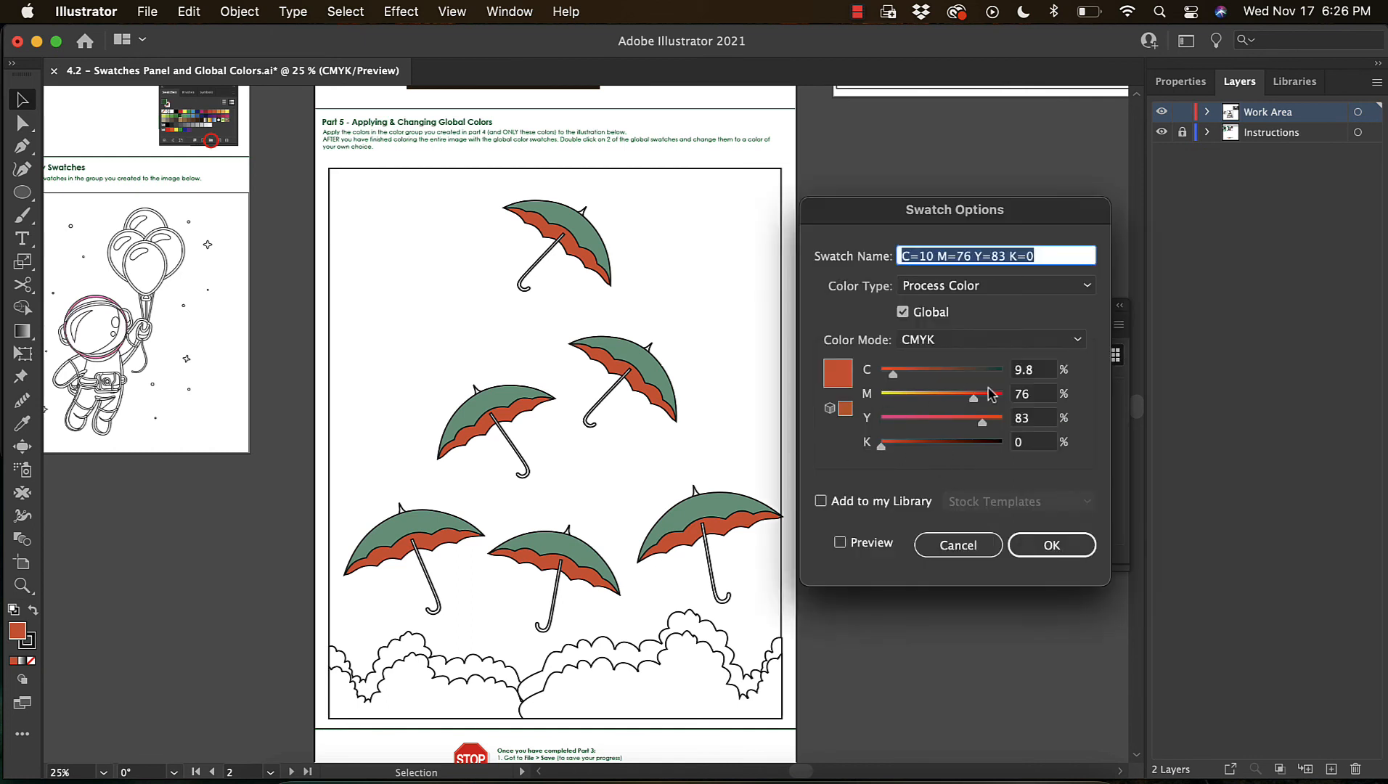
pyautogui.moveTo(965, 404); pyautogui.dragTo(900, 406)
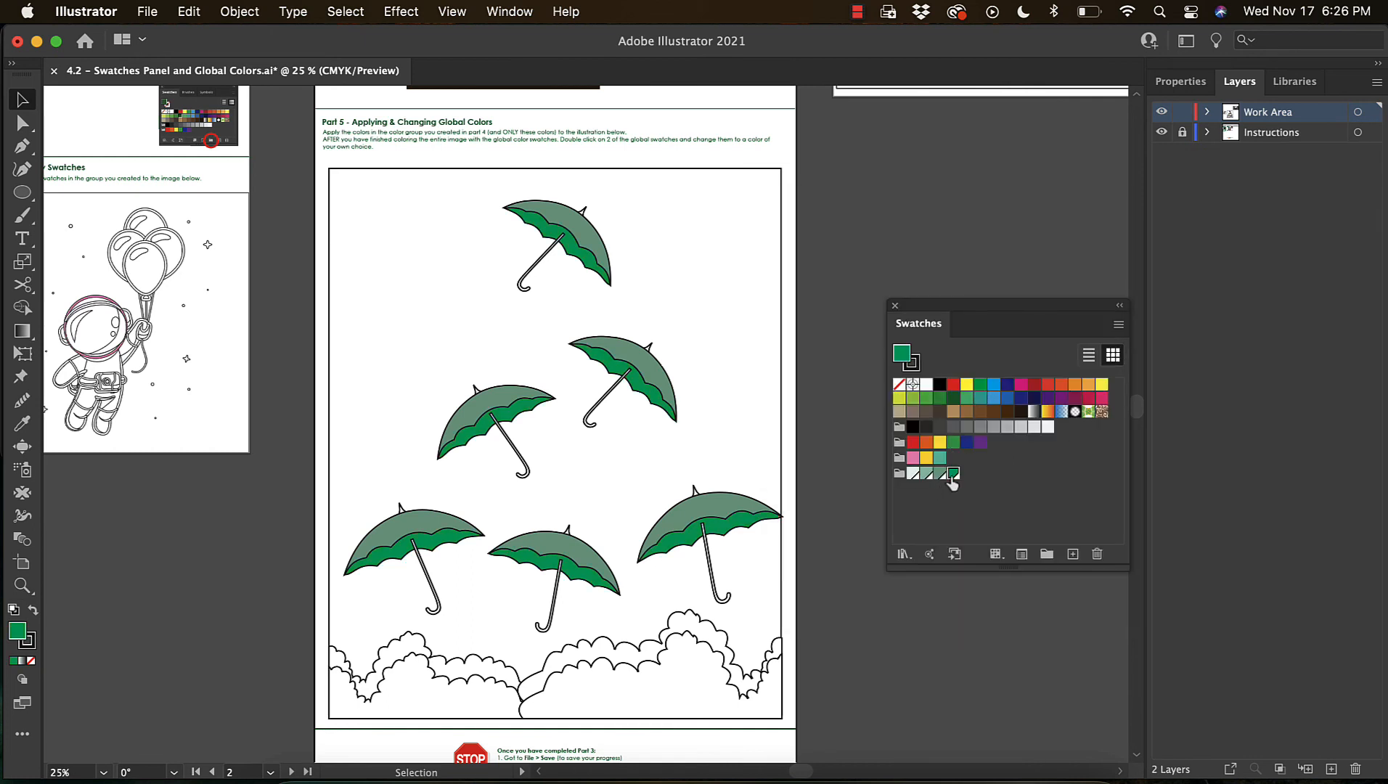
# - Change the bright green global swatch of the umbrella undersides to light blue by removing its yellow and reducing its cyan
pyautogui.doubleClick(953, 474)
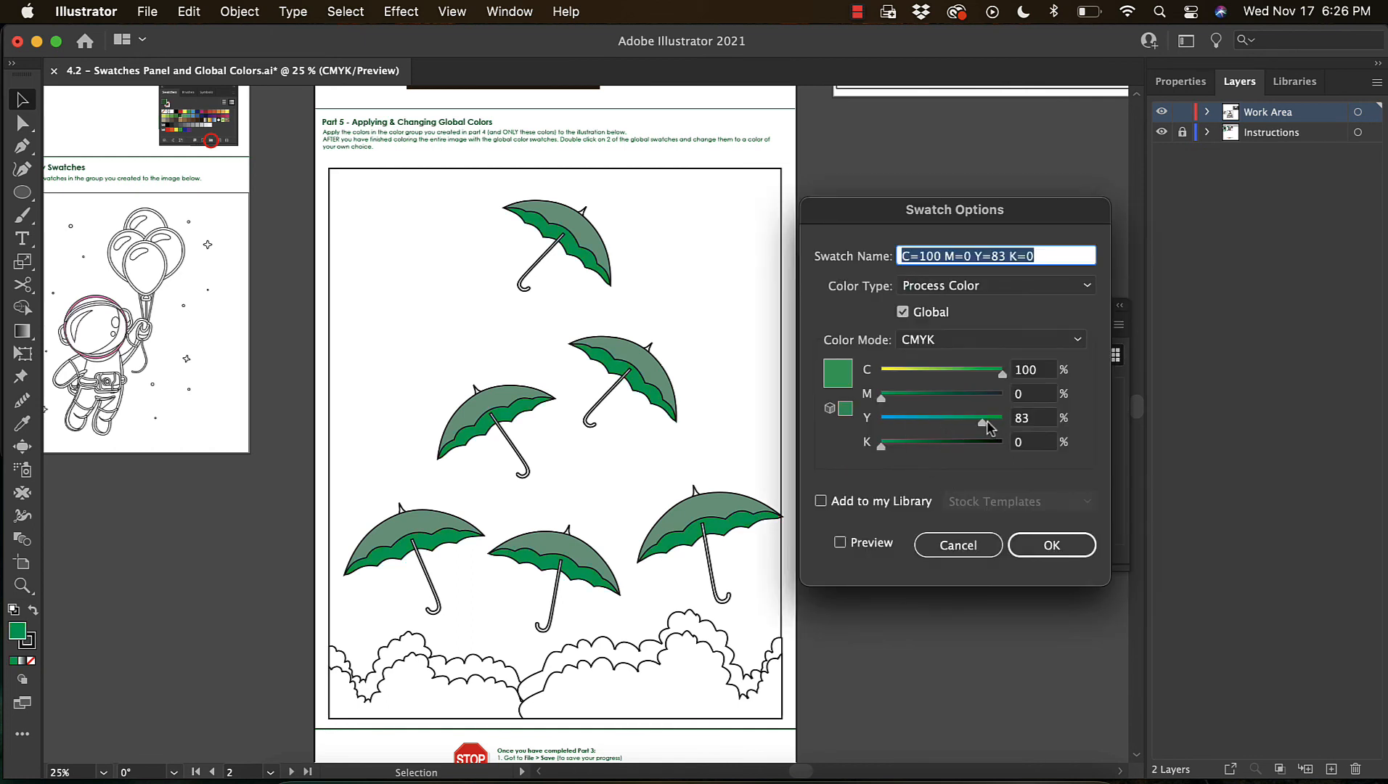
pyautogui.moveTo(987, 425); pyautogui.dragTo(858, 425)
pyautogui.moveTo(1006, 382); pyautogui.dragTo(936, 374)
pyautogui.click(1051, 544)
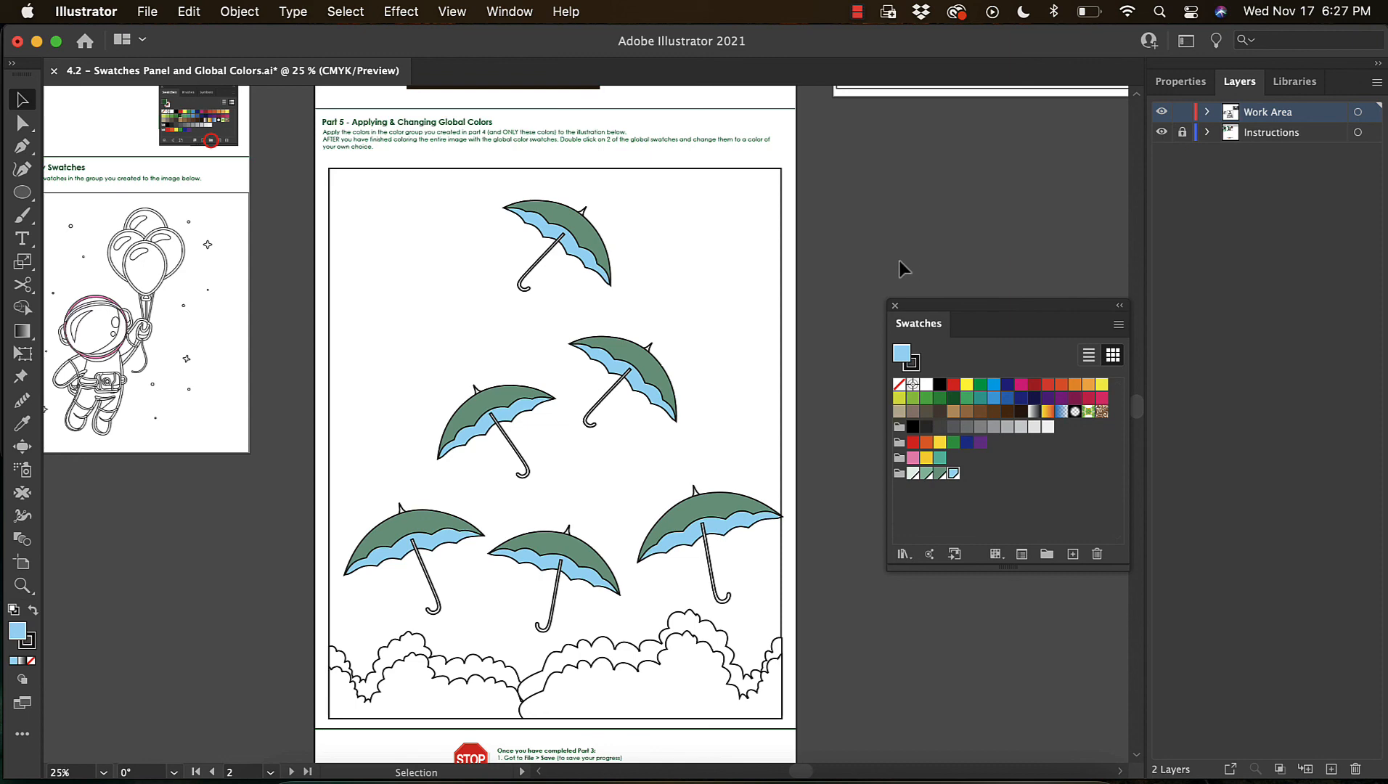
# - Bring the Extension/Challenge page with the street illustration into view
pyautogui.moveTo(1039, 167); pyautogui.dragTo(631, 660)
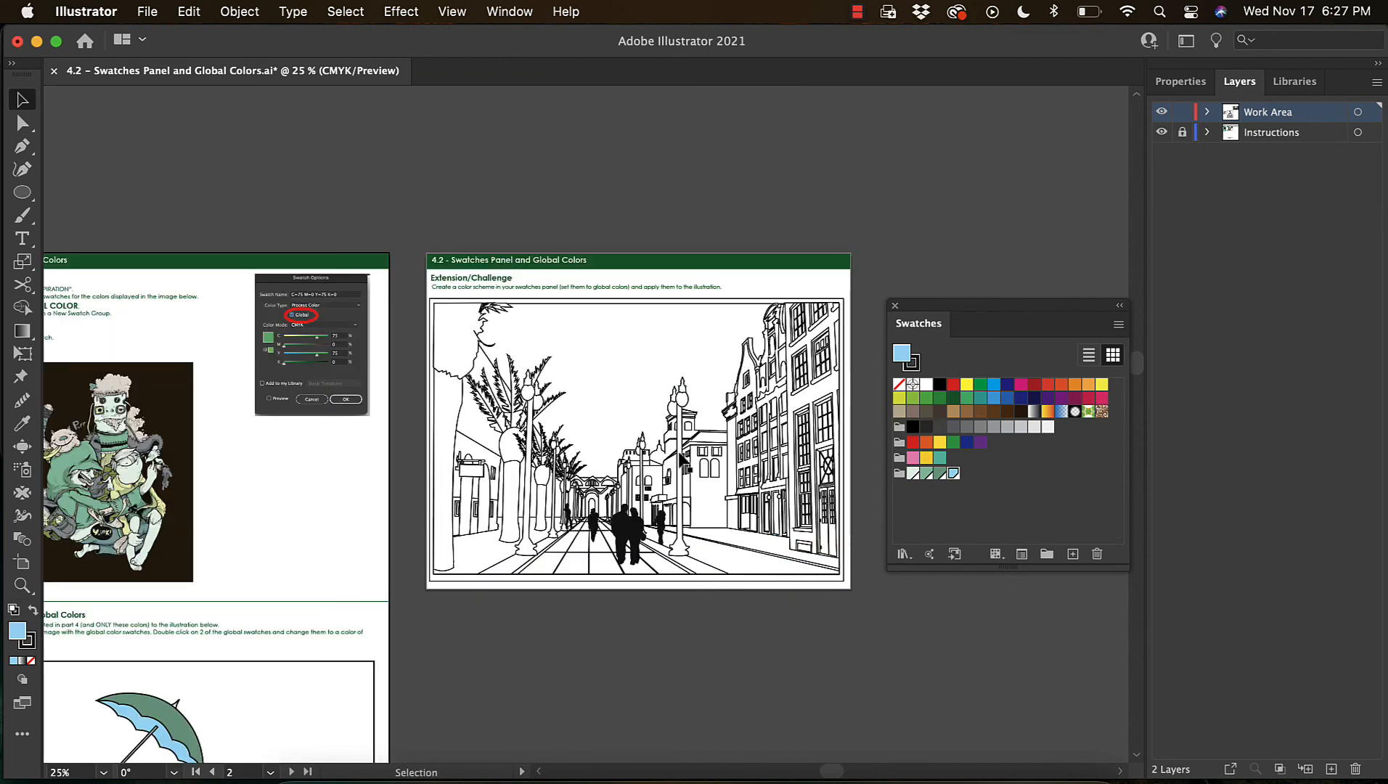